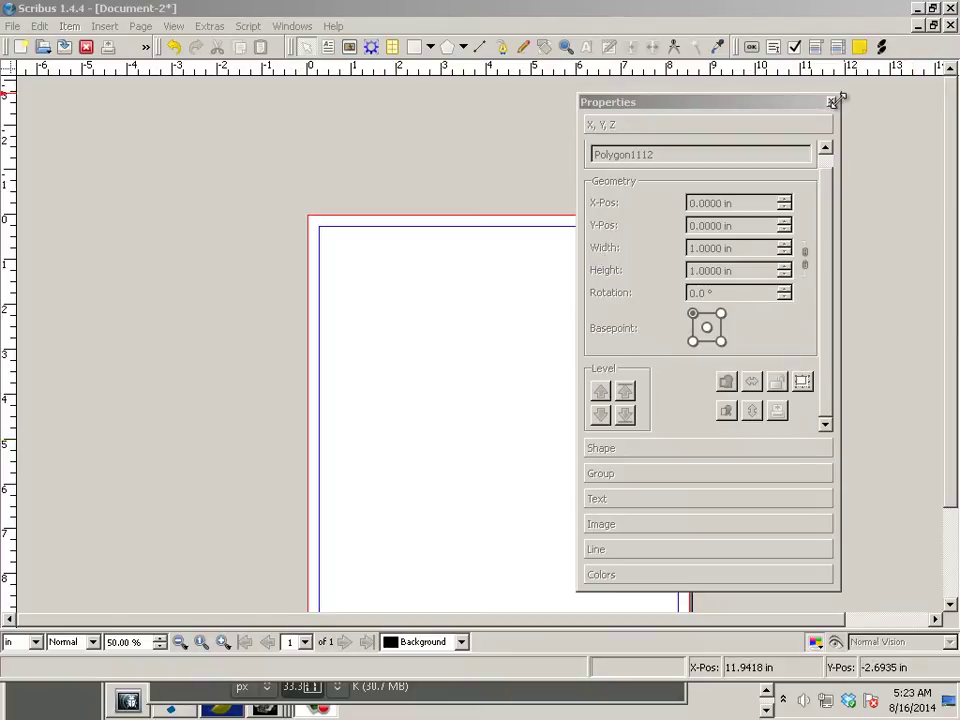
# Close the Properties palette so only the blank page is visible
pyautogui.click(830, 102)
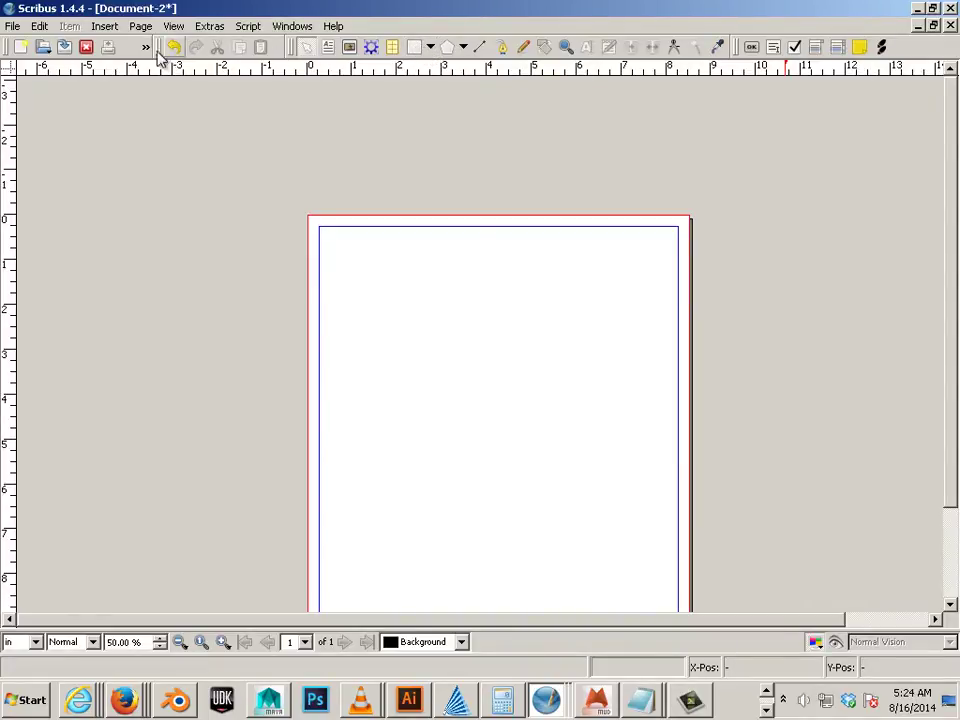
# Draw an image frame on the upper left of the page and load the cat photo into it
pyautogui.click(108, 28)
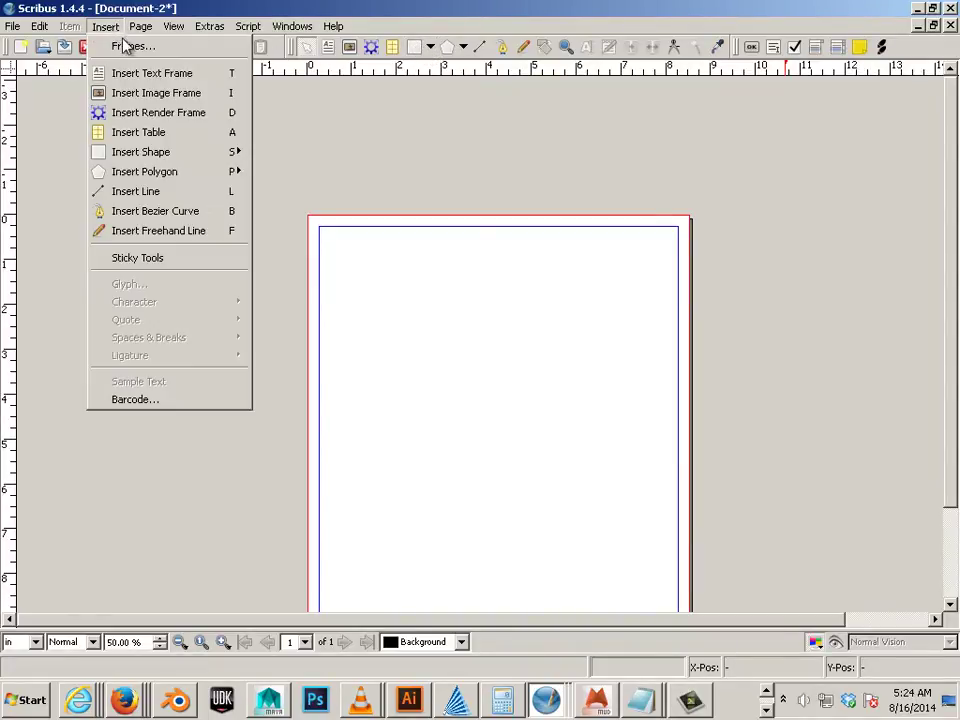
pyautogui.click(130, 93)
pyautogui.moveTo(343, 263)
pyautogui.mouseDown()
pyautogui.moveTo(446, 405)
pyautogui.moveTo(508, 528)
pyautogui.mouseUp()
pyautogui.rightClick(440, 402)
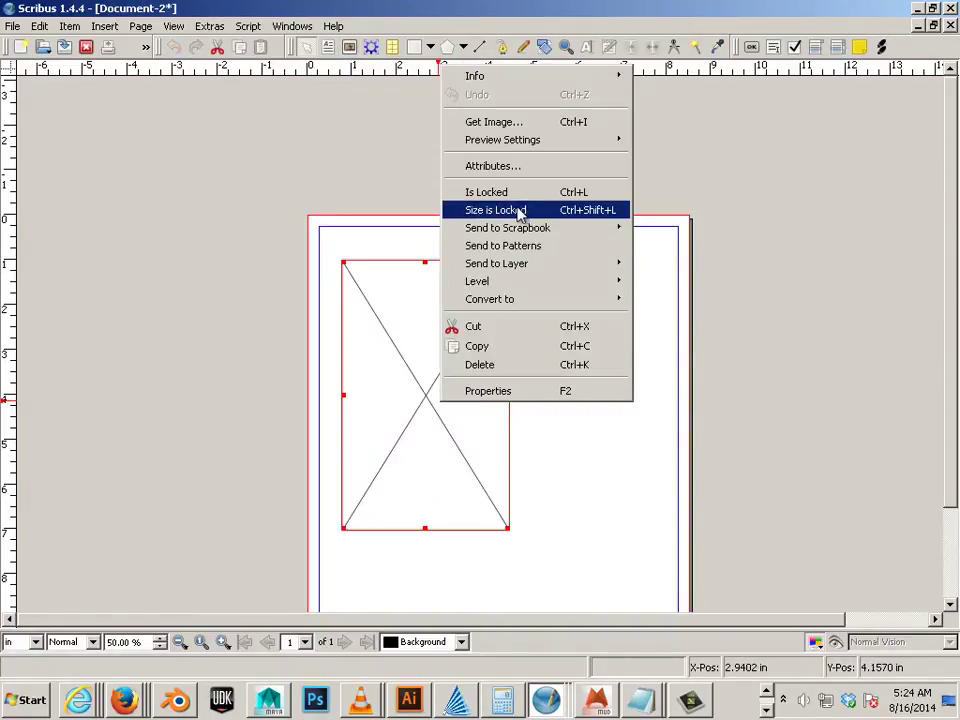
pyautogui.click(512, 122)
pyautogui.doubleClick(537, 293)
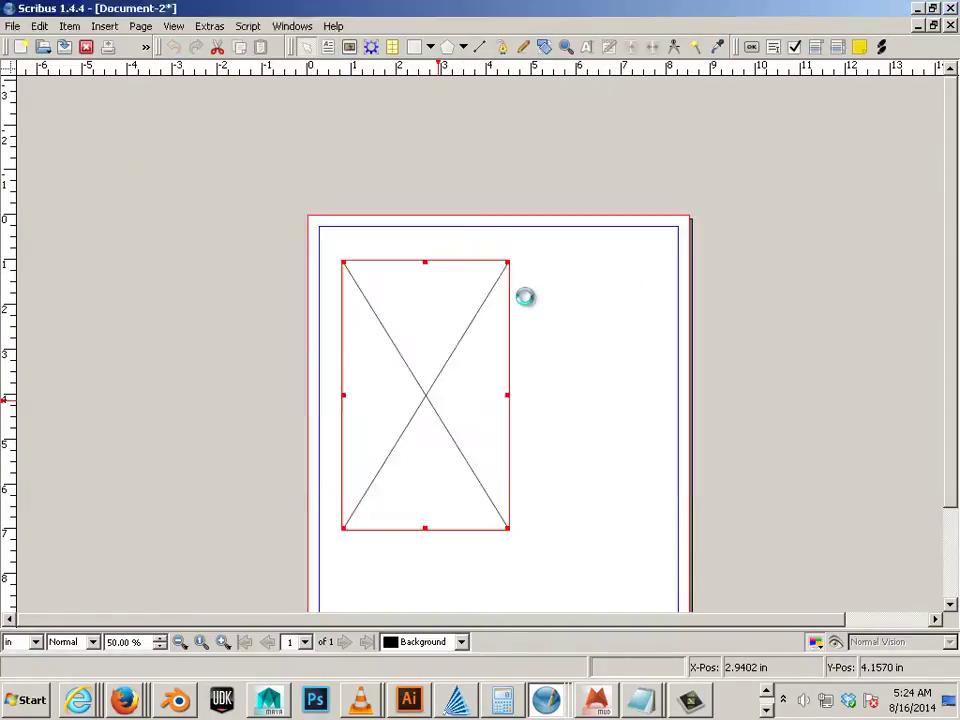
# Nudge the cat frame slightly up and right, then adjust the photo to fit the frame
pyautogui.moveTo(447, 380); pyautogui.dragTo(454, 370)
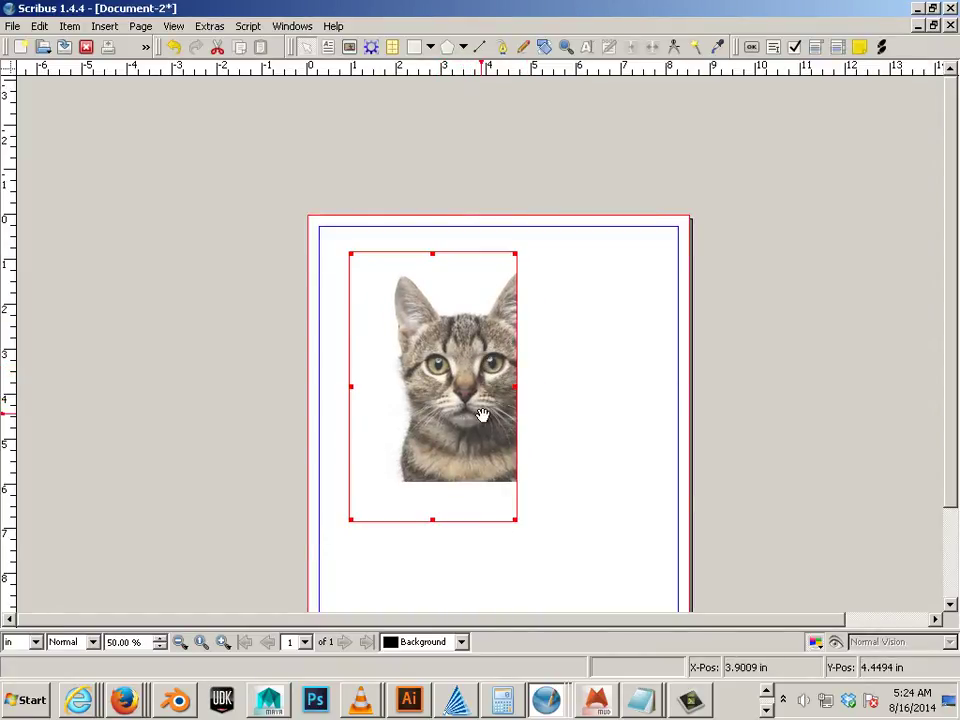
pyautogui.click(521, 390)
pyautogui.click(496, 388)
pyautogui.rightClick(469, 372)
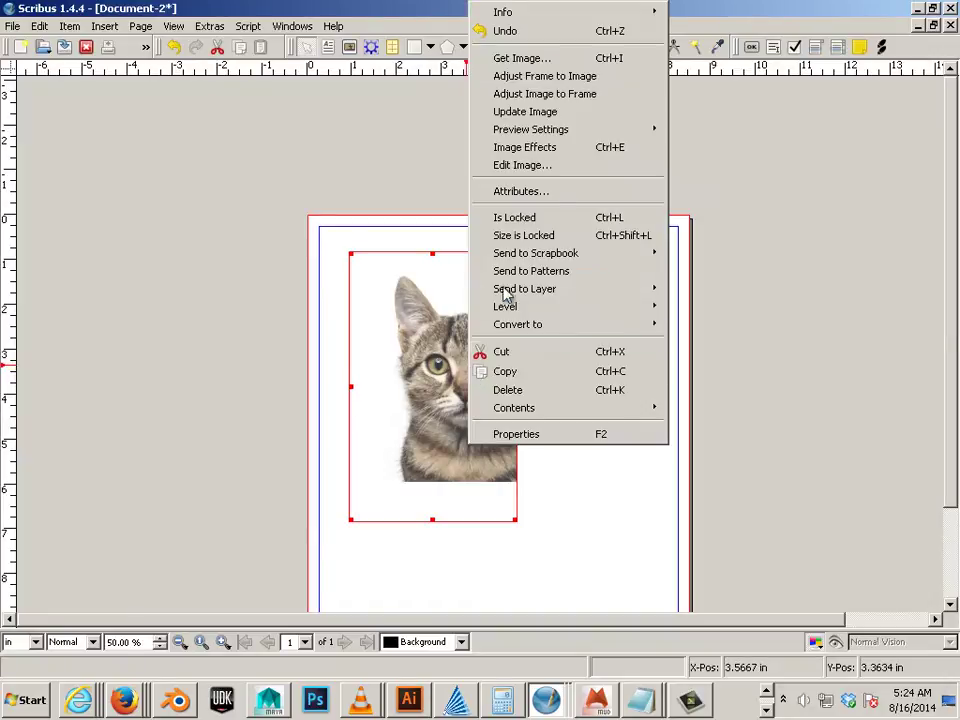
pyautogui.click(556, 98)
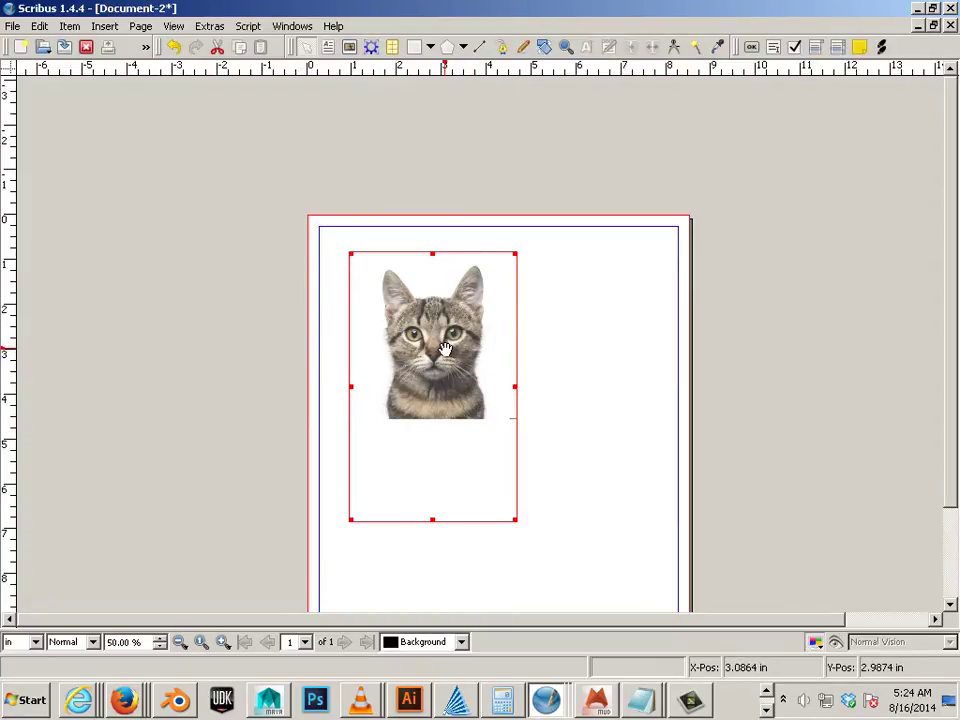
# Switch the cat photo to free scaling and enlarge it to 105.89%
pyautogui.rightClick(435, 345)
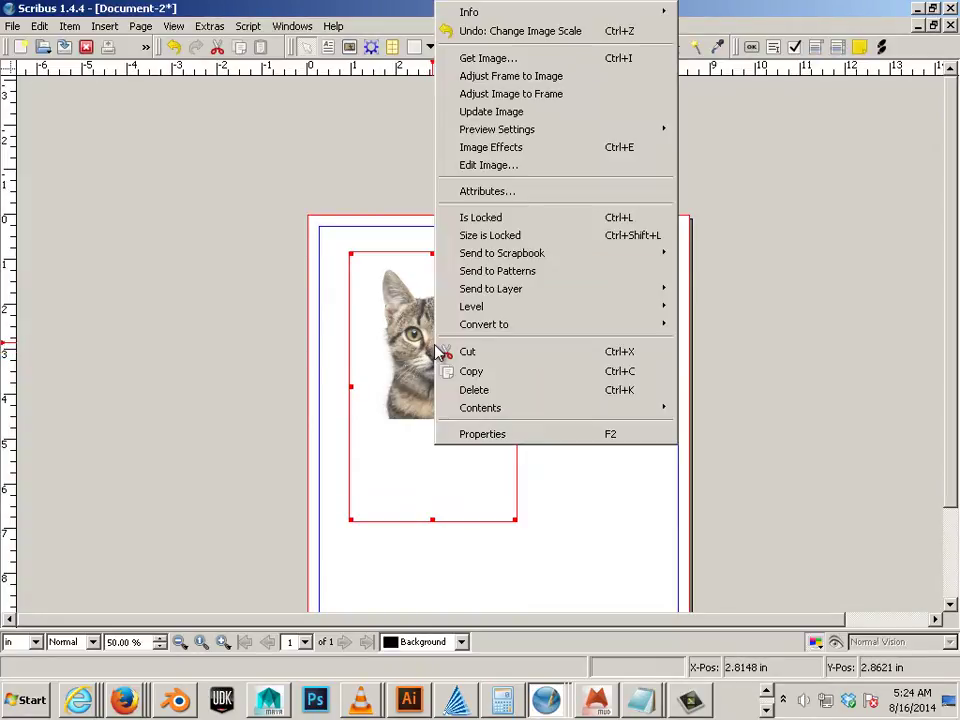
pyautogui.click(477, 436)
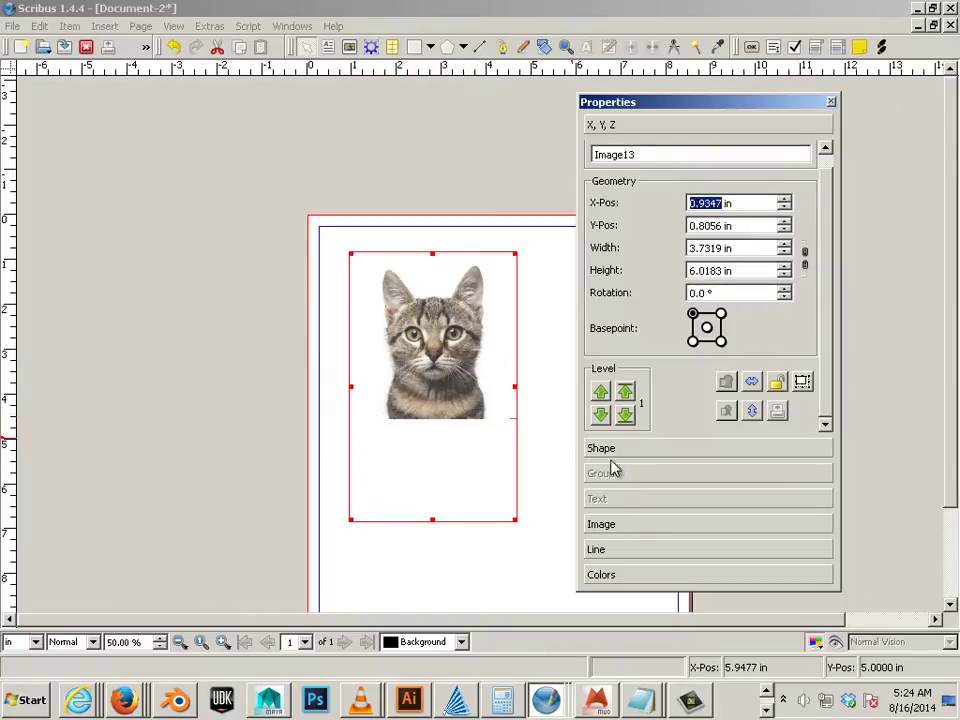
pyautogui.click(611, 524)
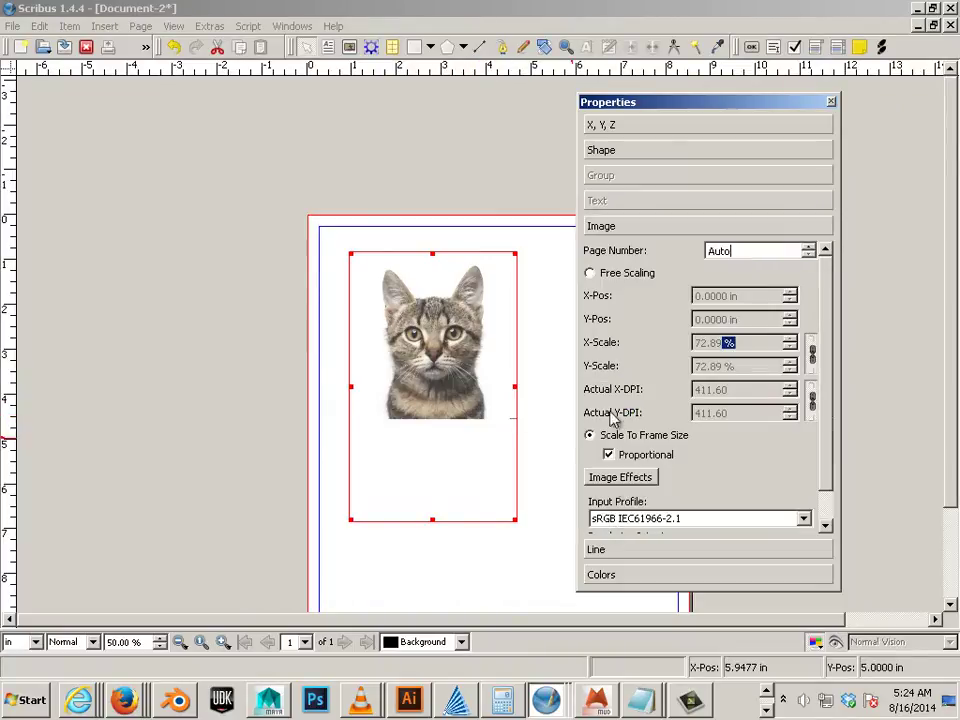
pyautogui.click(590, 274)
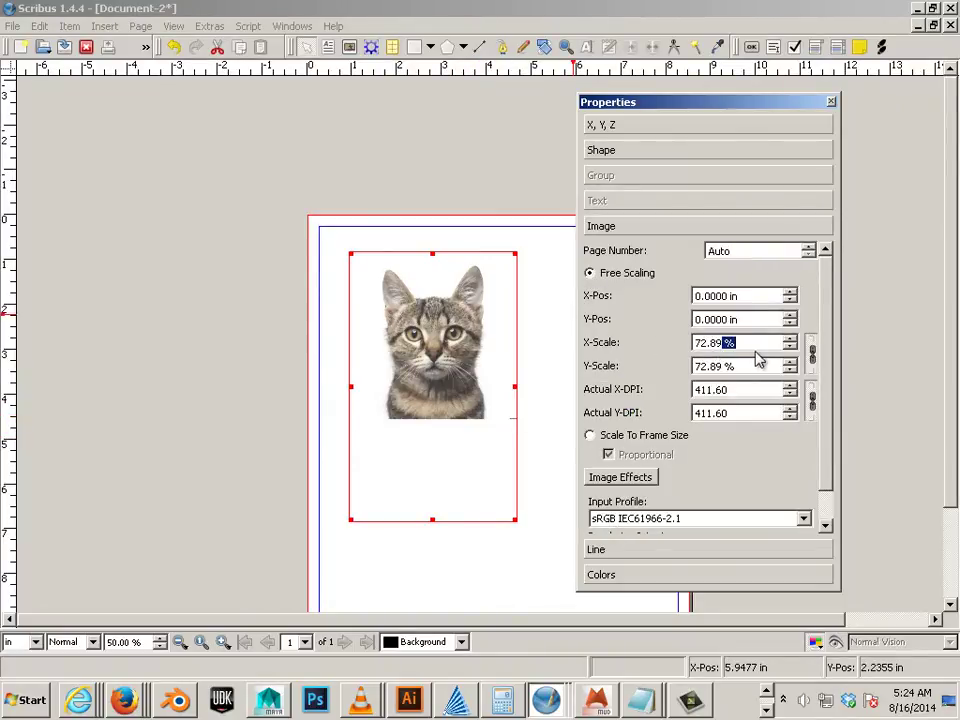
pyautogui.click(790, 340)
pyautogui.click(790, 340)
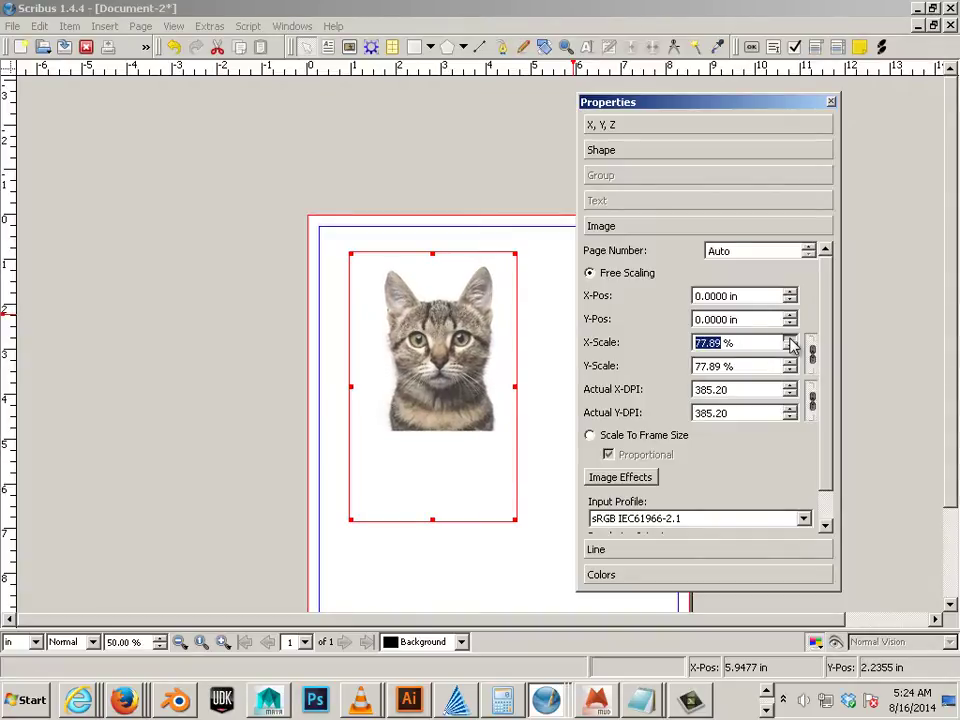
pyautogui.click(790, 340)
pyautogui.click(790, 340)
pyautogui.click(790, 340)
pyautogui.click(790, 341)
# Reposition the cat frame and shift the photo inside it so the face is centered
pyautogui.moveTo(456, 400)
pyautogui.mouseDown()
pyautogui.moveTo(409, 400)
pyautogui.moveTo(473, 392)
pyautogui.mouseUp()
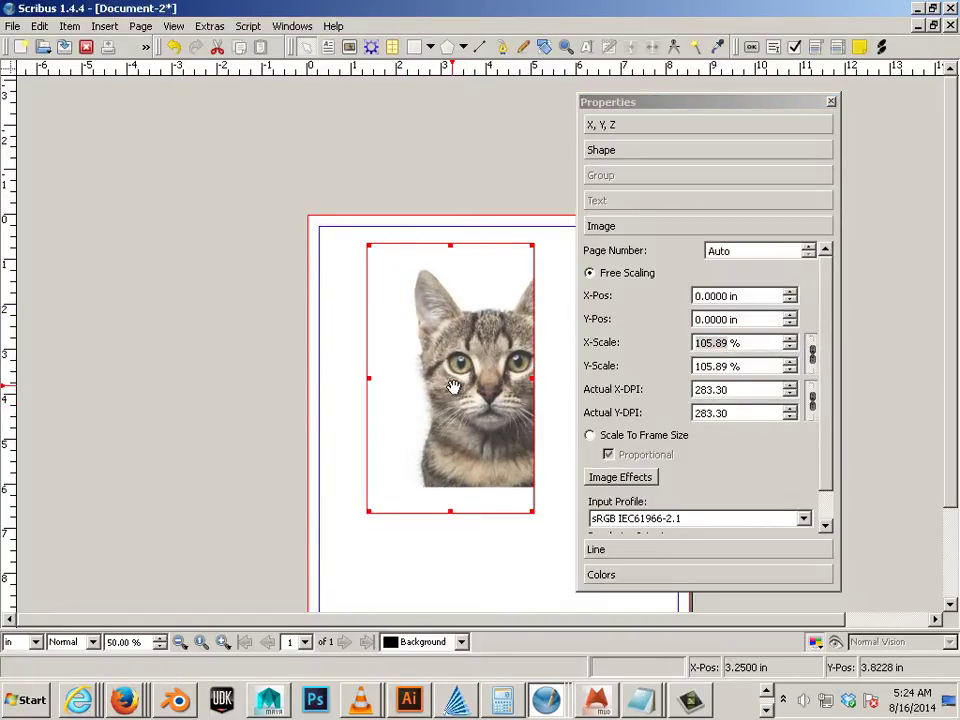
pyautogui.click(587, 47)
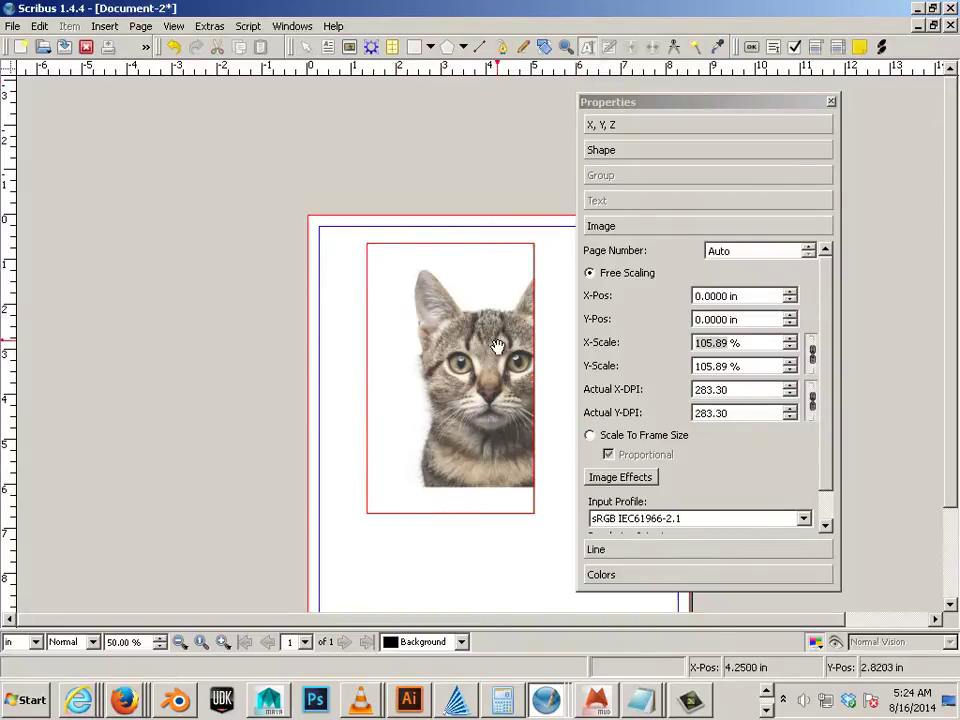
pyautogui.moveTo(496, 346)
pyautogui.mouseDown()
pyautogui.moveTo(450, 364)
pyautogui.moveTo(462, 365)
pyautogui.moveTo(447, 375)
pyautogui.moveTo(450, 389)
pyautogui.mouseUp()
pyautogui.press('Escape')
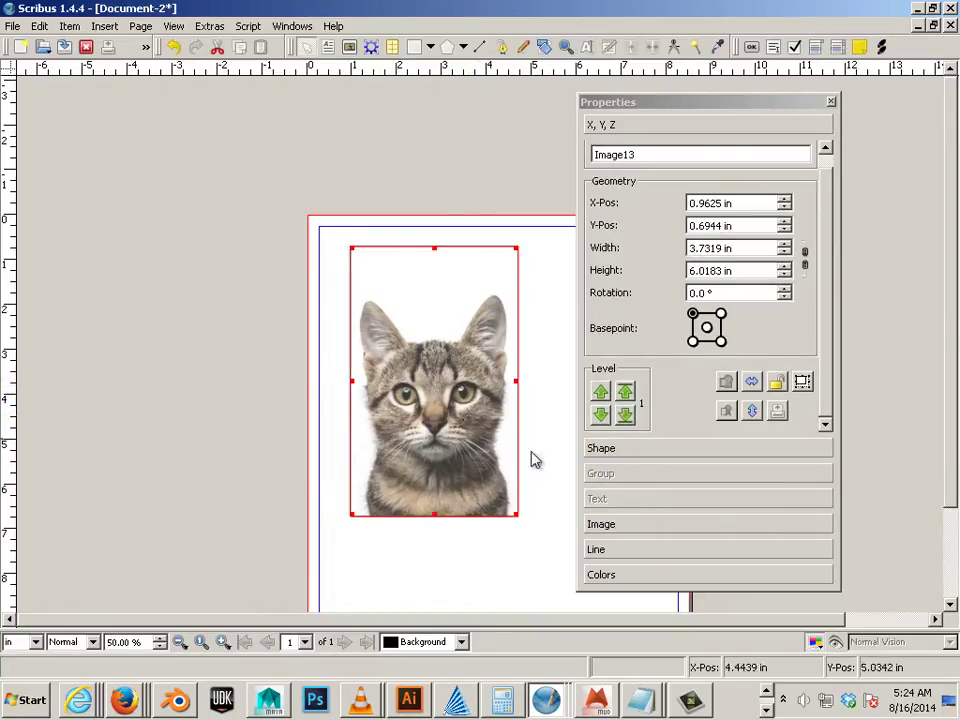
# Raise the cat frame's outline width to 7.0139 in
pyautogui.click(612, 530)
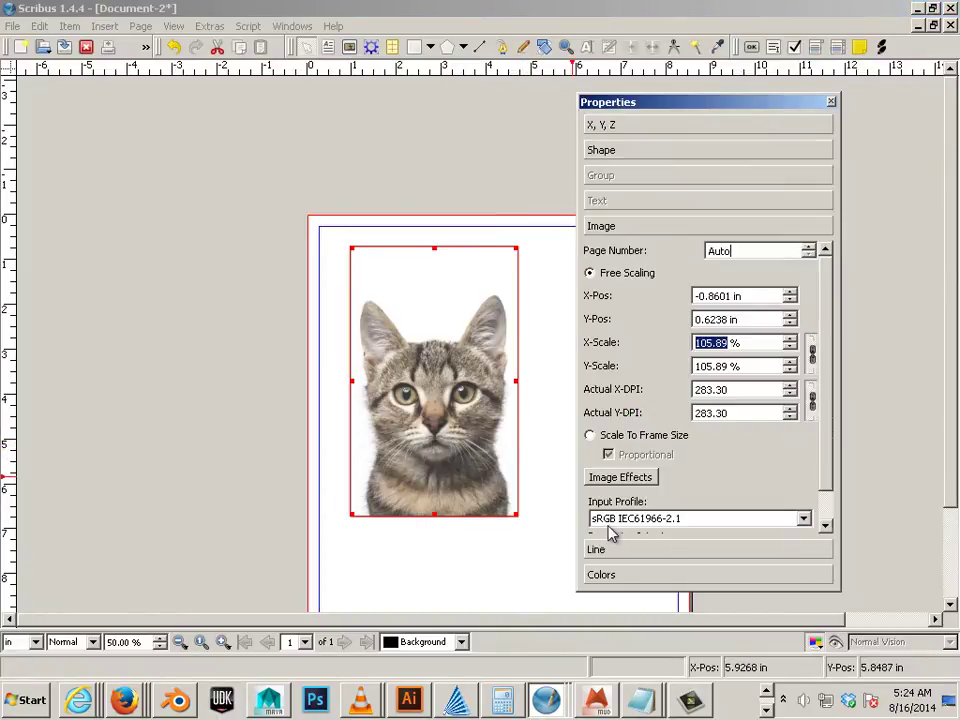
pyautogui.click(602, 552)
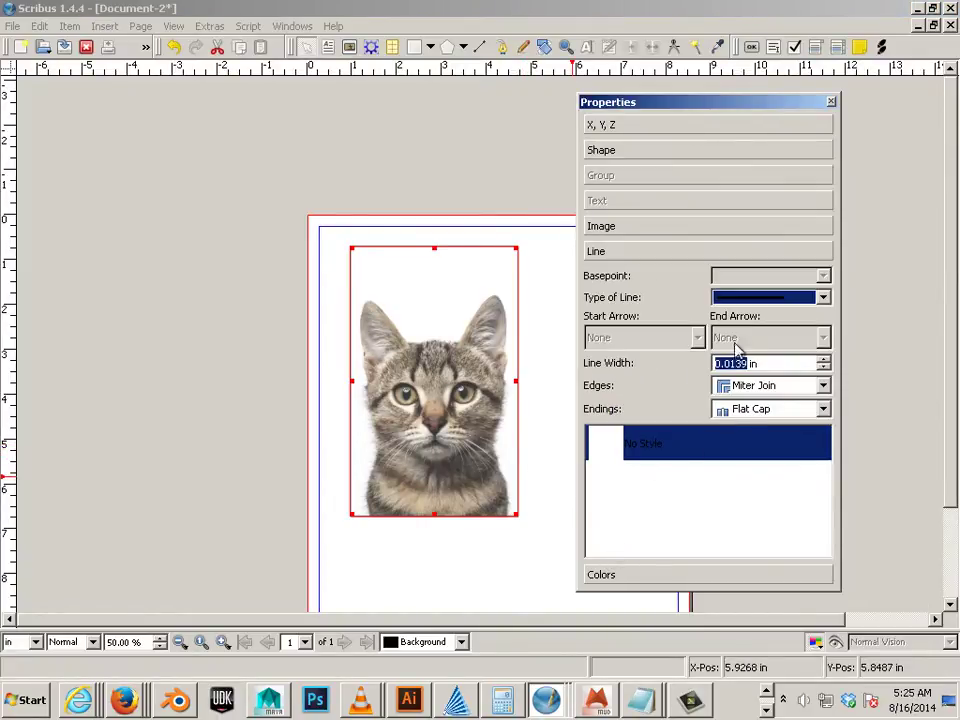
pyautogui.click(822, 360)
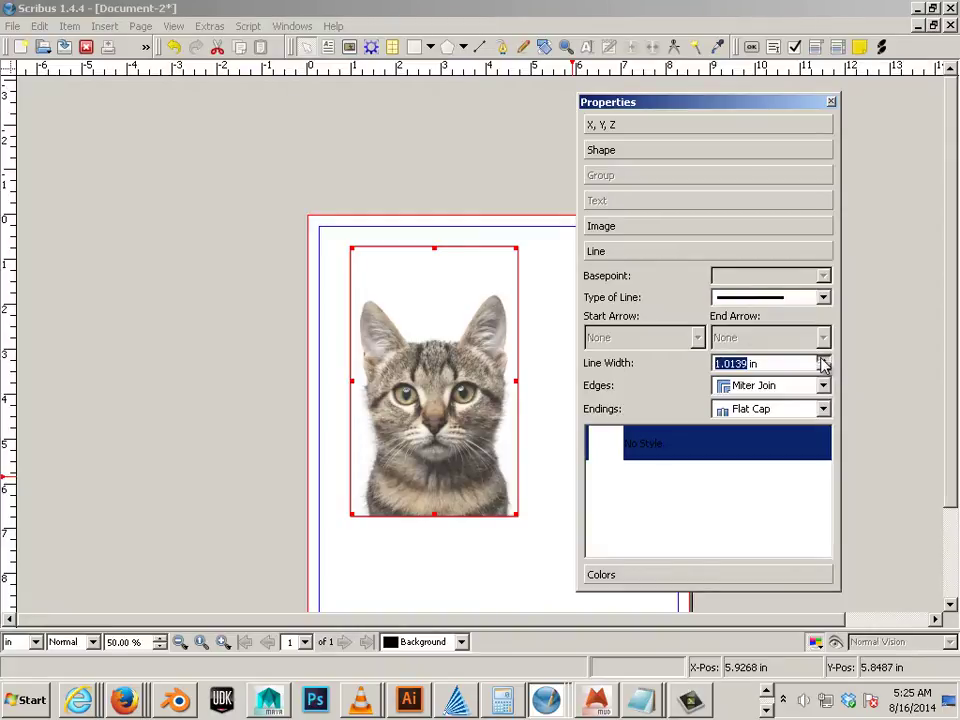
pyautogui.click(822, 360)
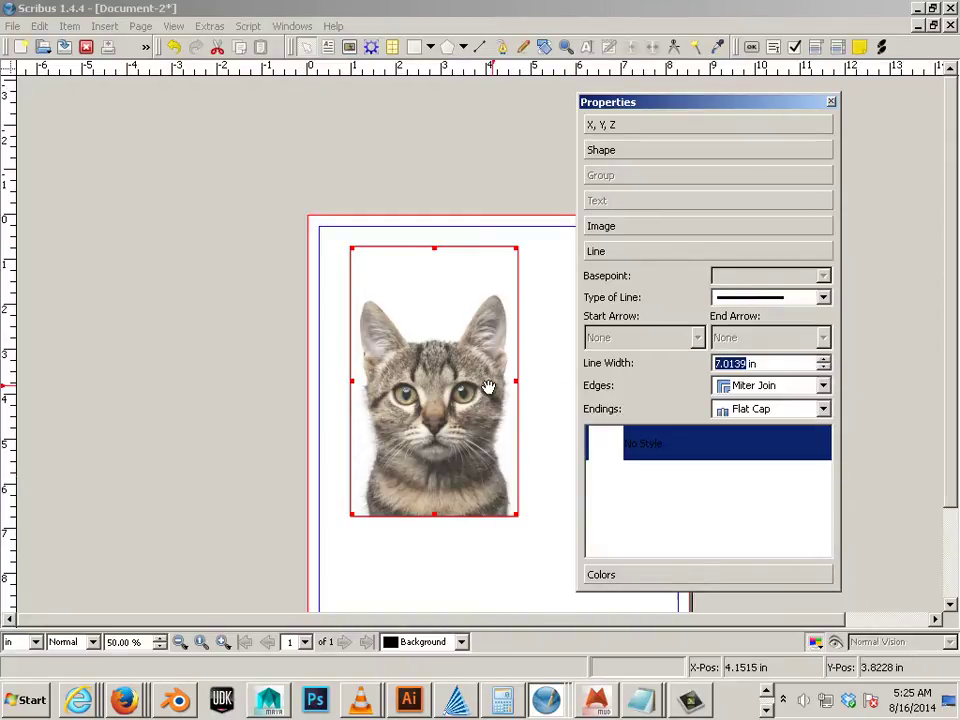
# Preview the page in Preview Mode, then return to normal editing
pyautogui.click(132, 31)
pyautogui.moveTo(104, 26)
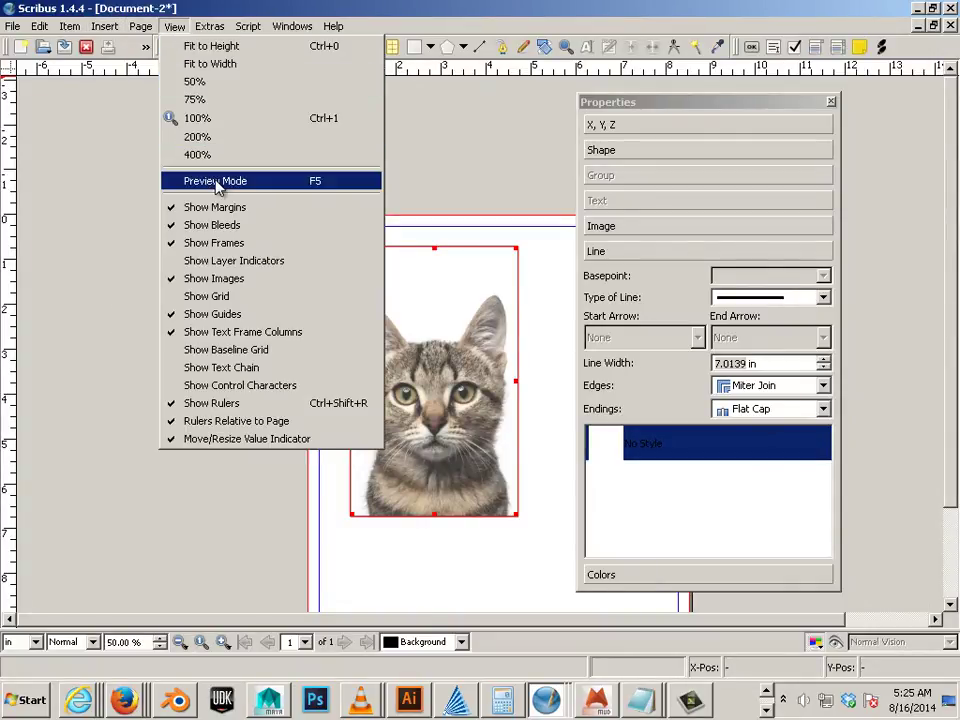
pyautogui.click(217, 183)
pyautogui.click(556, 365)
pyautogui.click(439, 317)
pyautogui.click(529, 448)
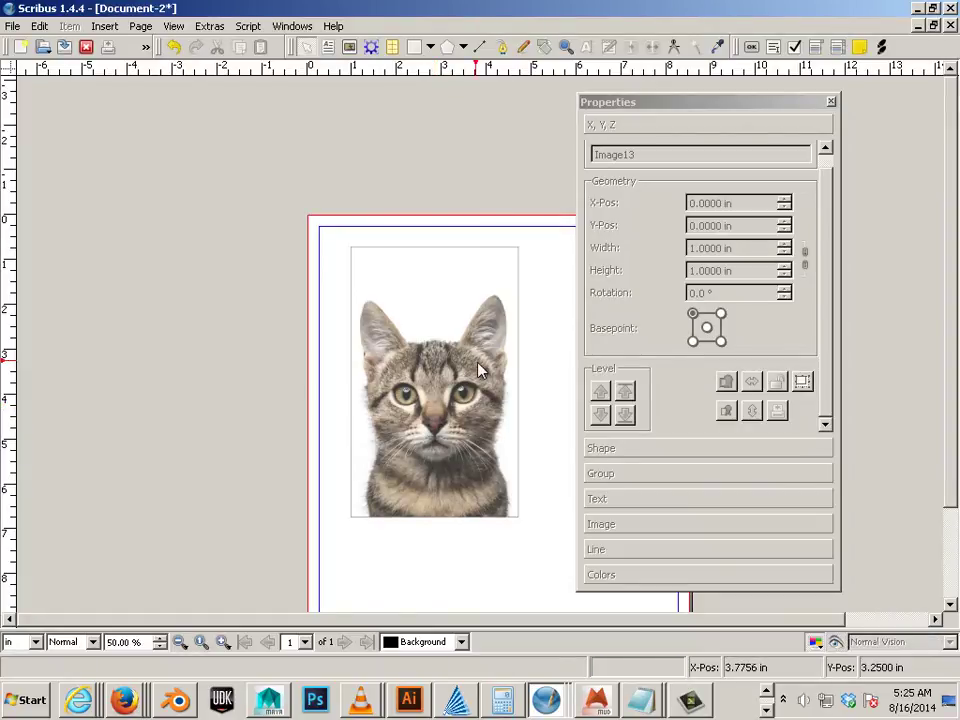
pyautogui.click(174, 30)
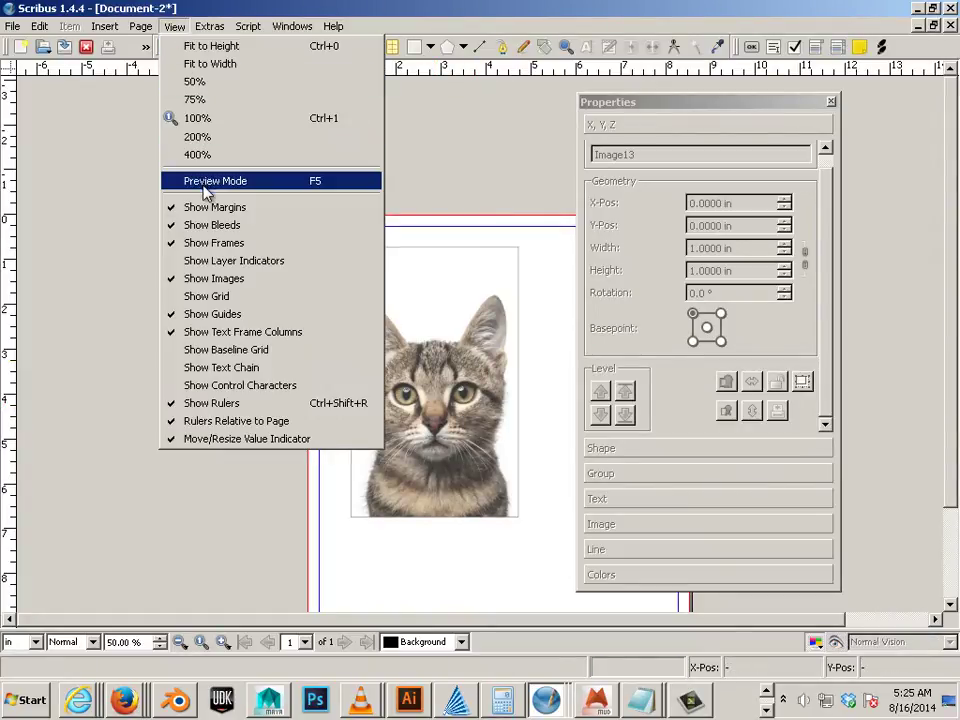
pyautogui.click(458, 293)
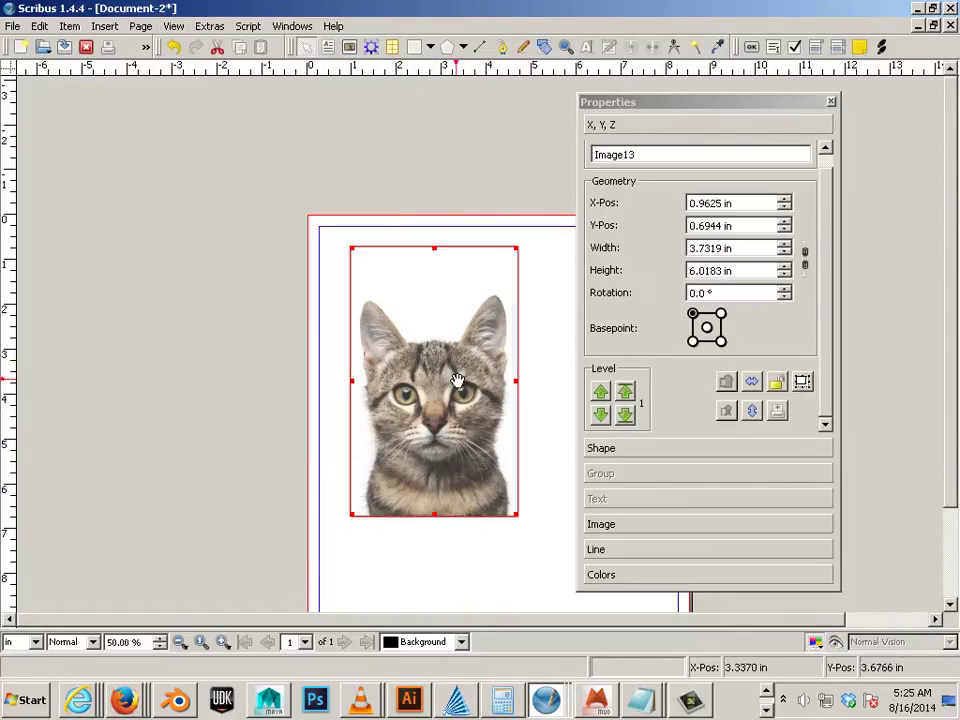
# Move the cat frame off the page's left edge and draw a tall rectangle near the centre
pyautogui.moveTo(456, 330); pyautogui.dragTo(266, 322)
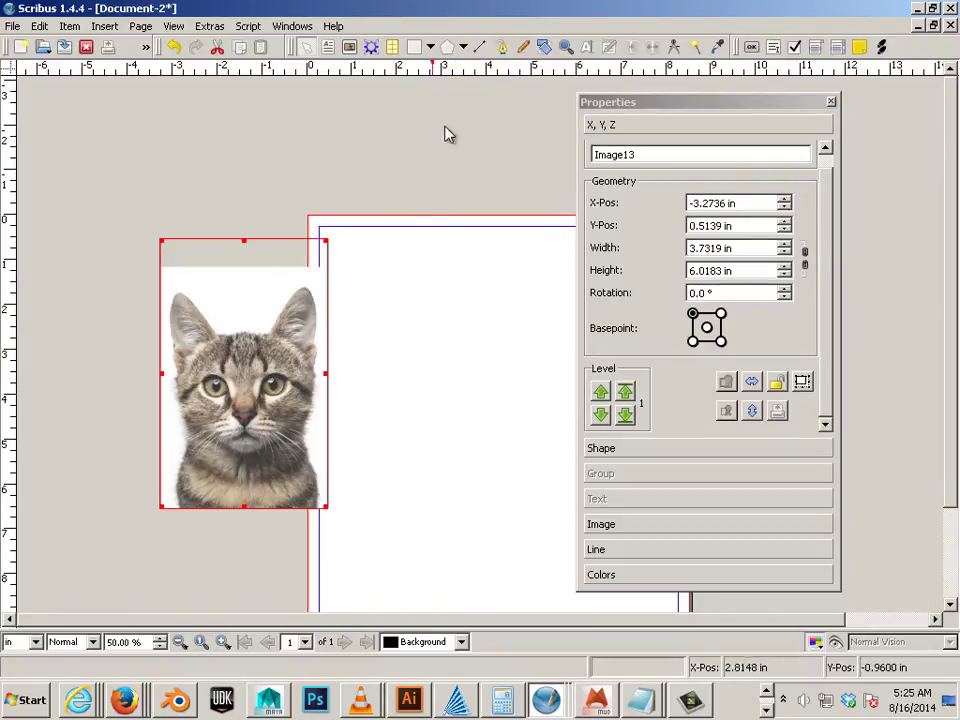
pyautogui.click(431, 48)
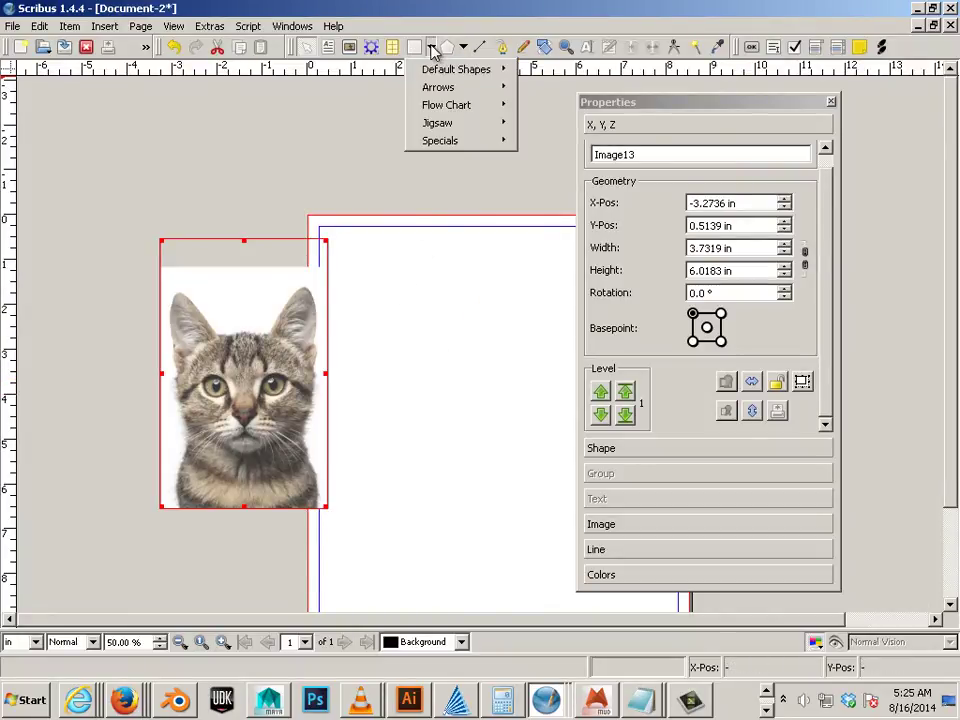
pyautogui.moveTo(456, 69)
pyautogui.click(533, 74)
pyautogui.moveTo(377, 262); pyautogui.dragTo(520, 507)
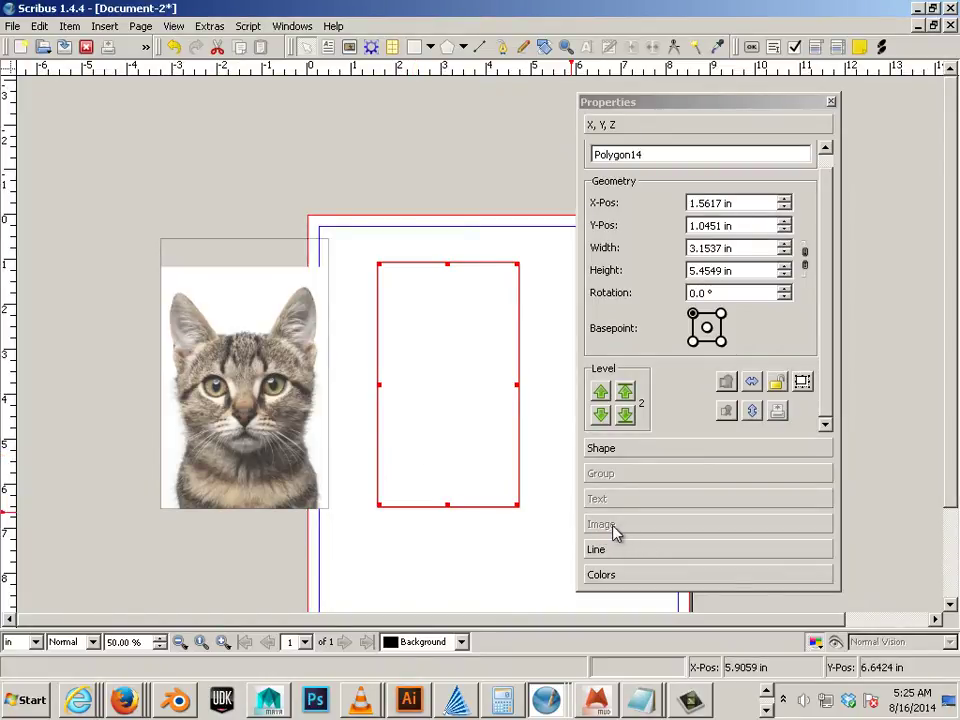
# Round the rectangle's corners to 0.4 in
pyautogui.click(605, 449)
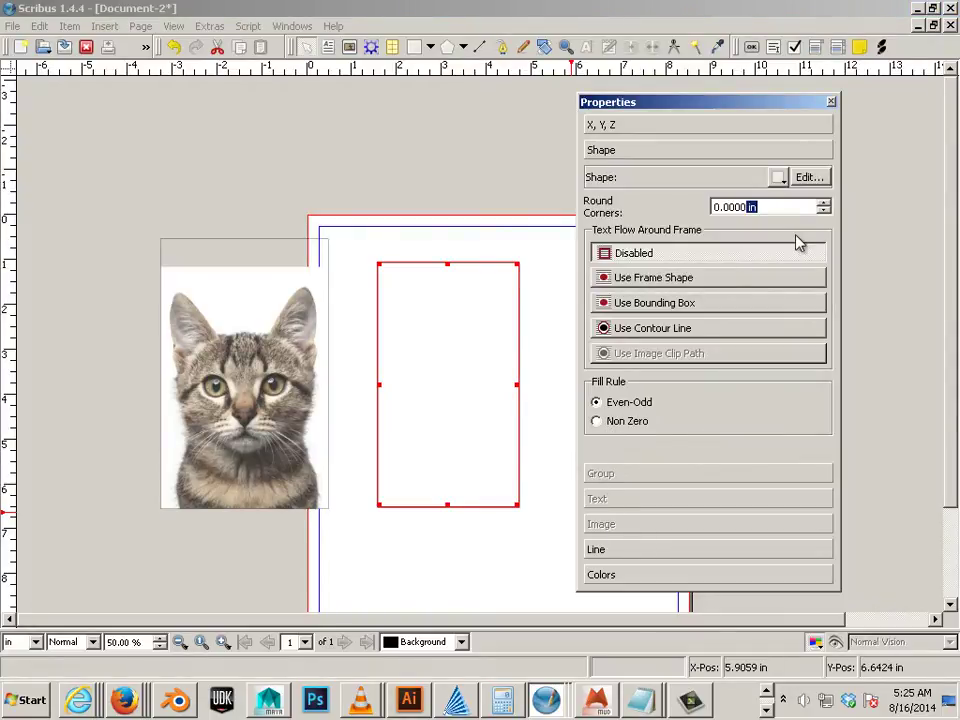
pyautogui.moveTo(787, 207); pyautogui.dragTo(650, 209)
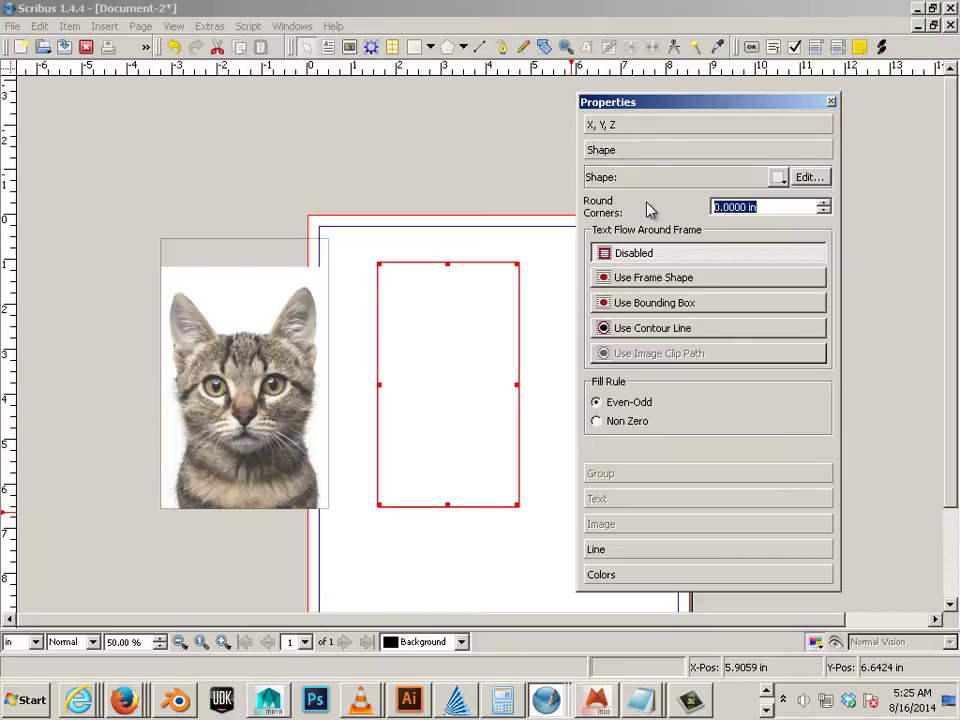
pyautogui.write('.4')
pyautogui.press('Return')
pyautogui.click(544, 300)
pyautogui.click(519, 296)
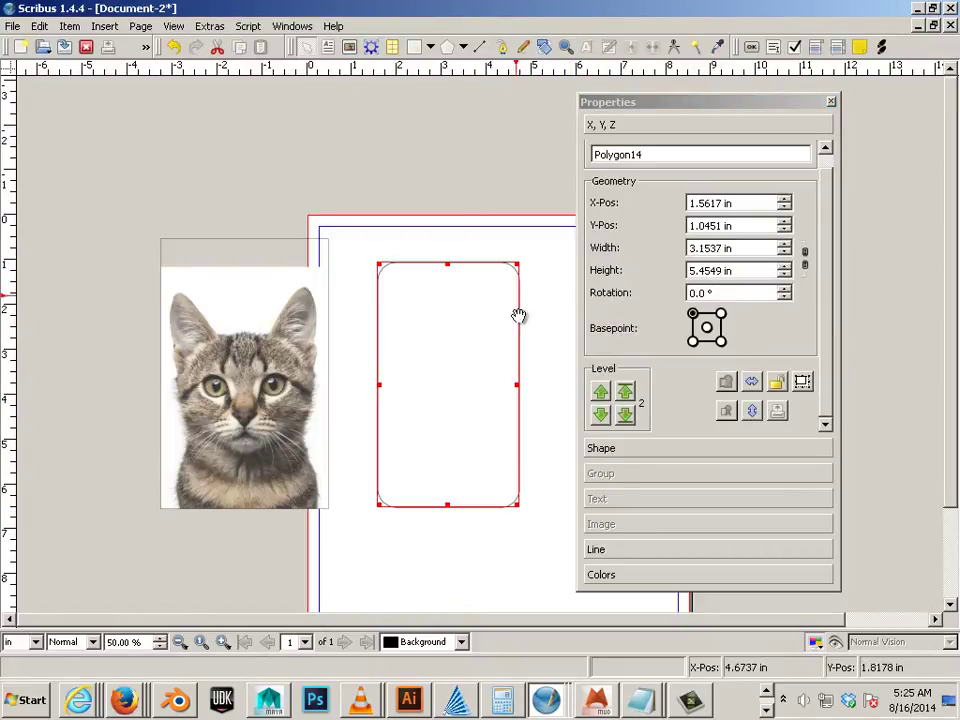
# Select the rectangle's line width value, ready to enter 0.2 in
pyautogui.click(664, 549)
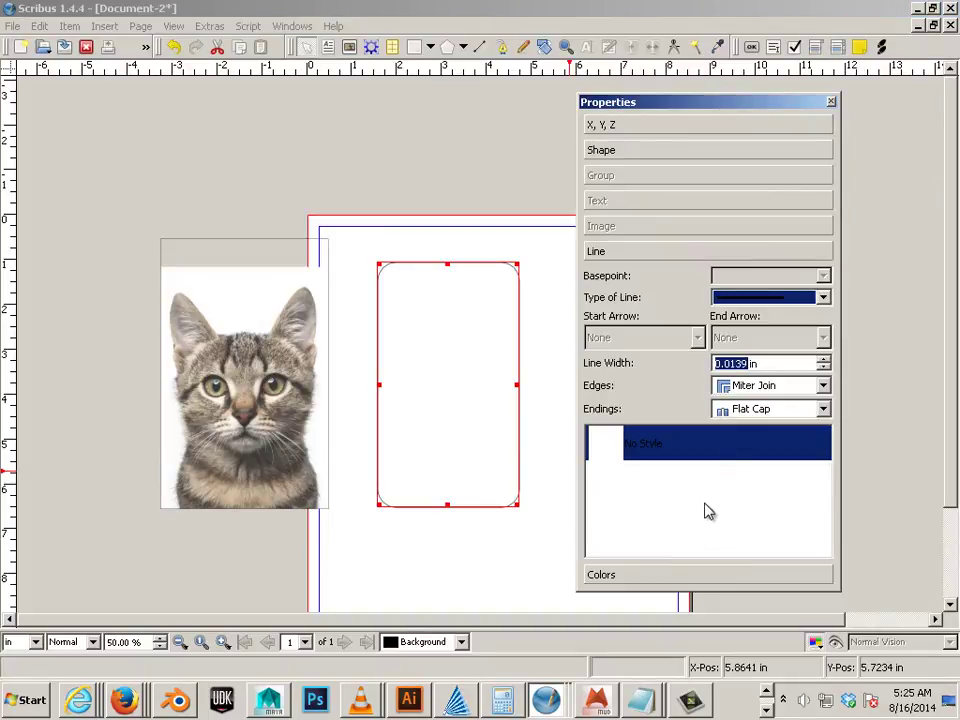
pyautogui.click(823, 361)
pyautogui.click(823, 368)
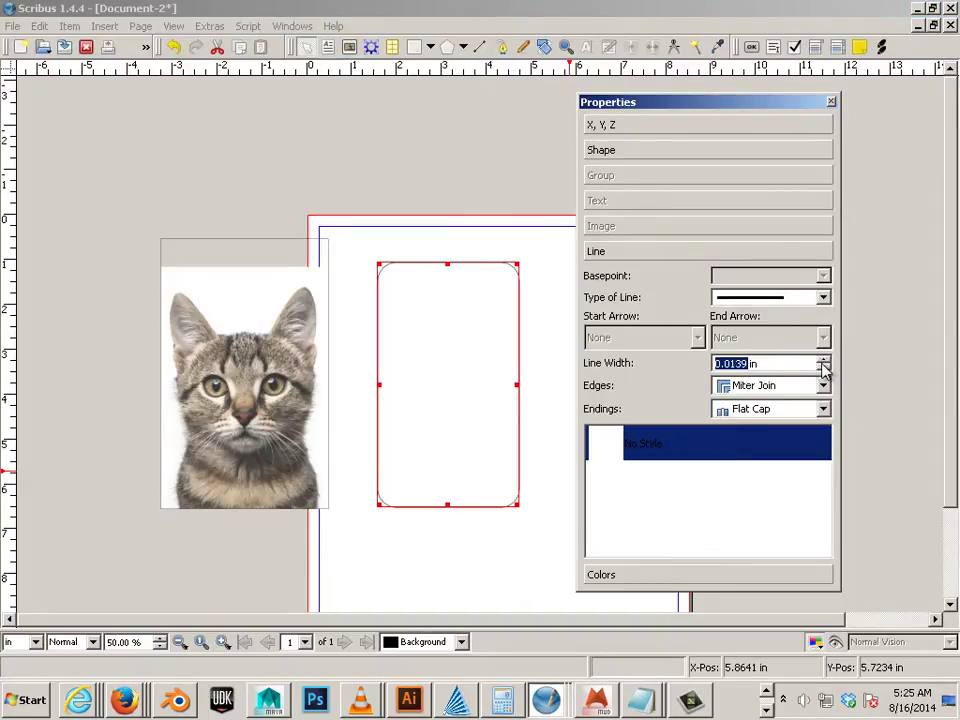
pyautogui.moveTo(762, 362); pyautogui.dragTo(733, 366)
pyautogui.write('0.2')
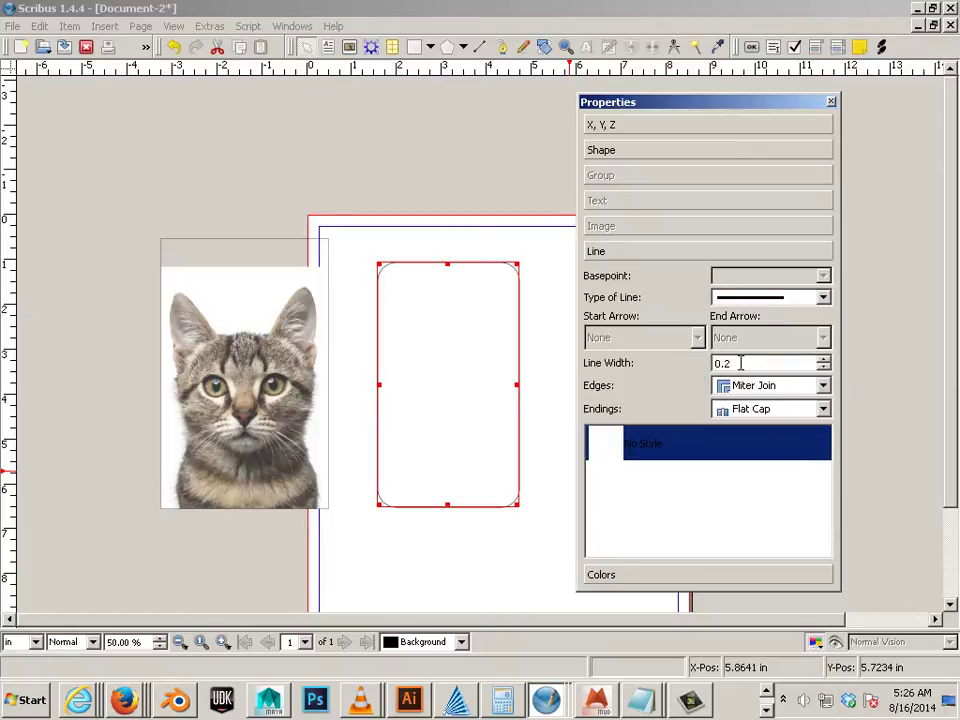
# Apply the 0.2 in black border width to the rounded rectangle
pyautogui.press('Return')
pyautogui.click(542, 414)
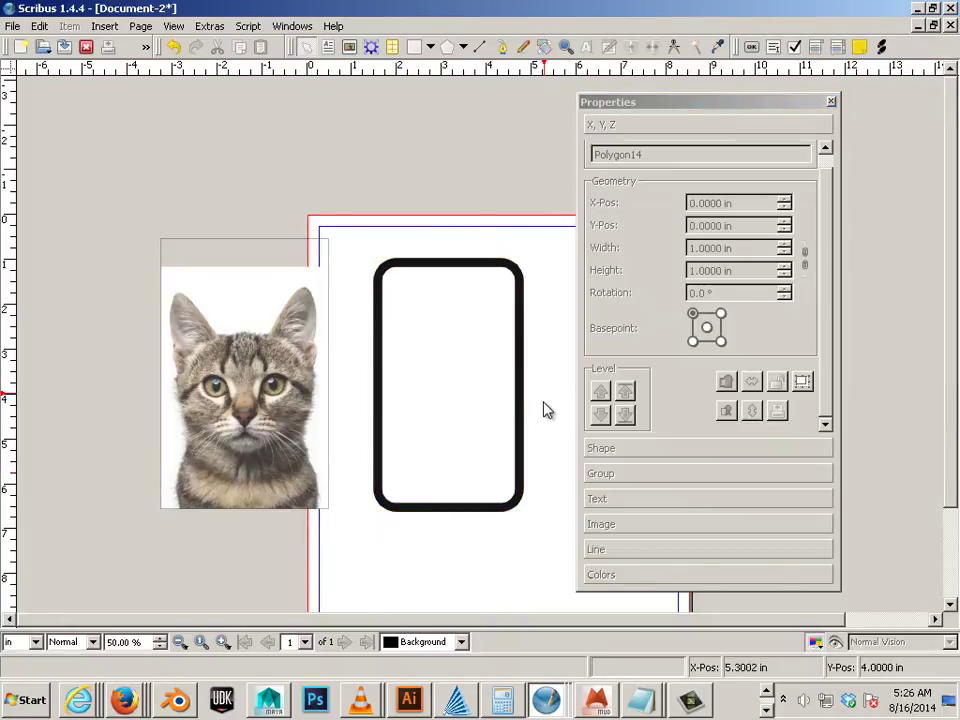
pyautogui.click(513, 462)
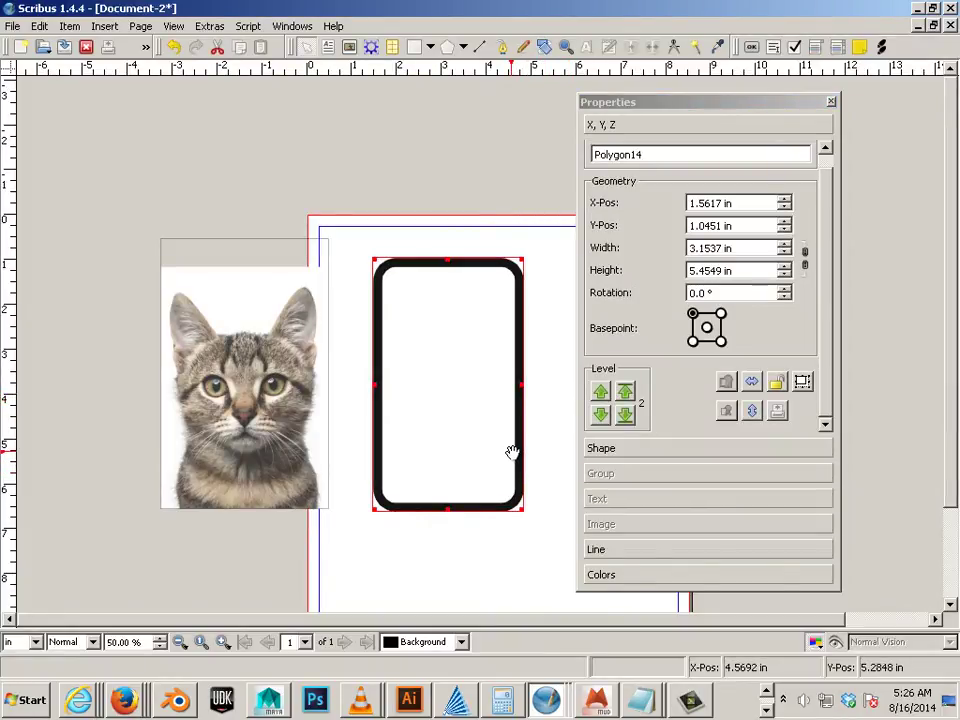
# Convert the rounded rectangle to an image frame and load crazy_cat_3.jpg into it
pyautogui.rightClick(517, 452)
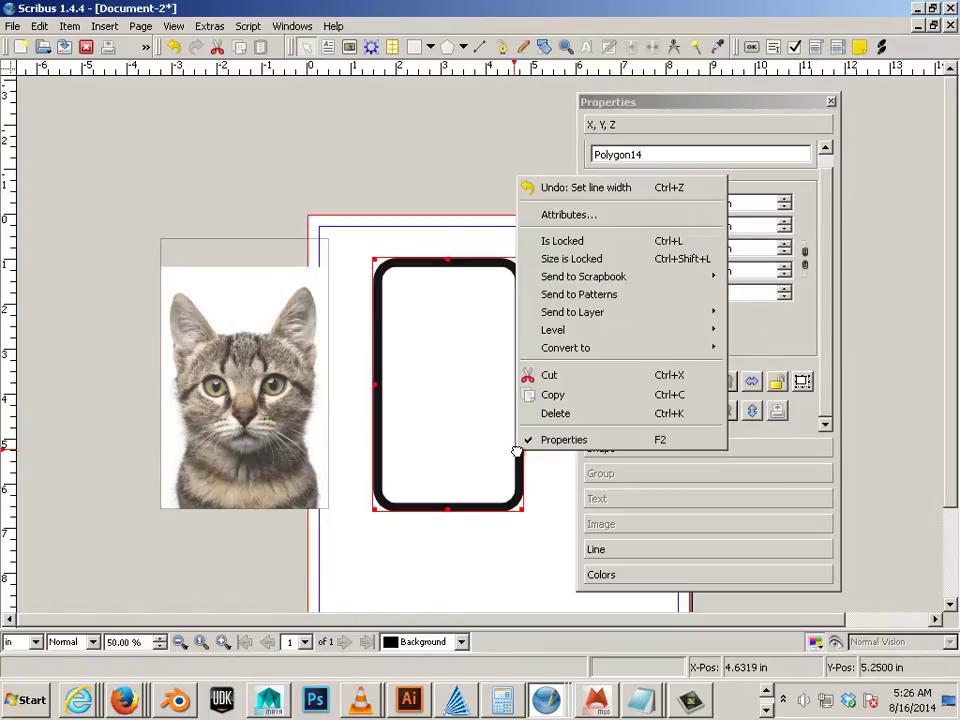
pyautogui.moveTo(566, 347)
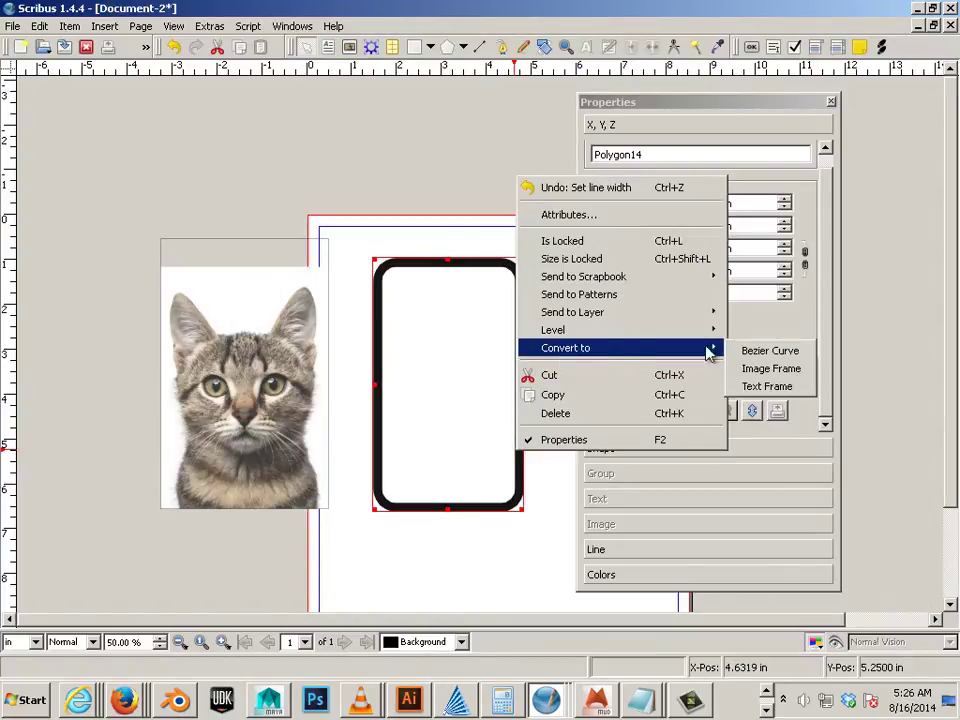
pyautogui.click(755, 370)
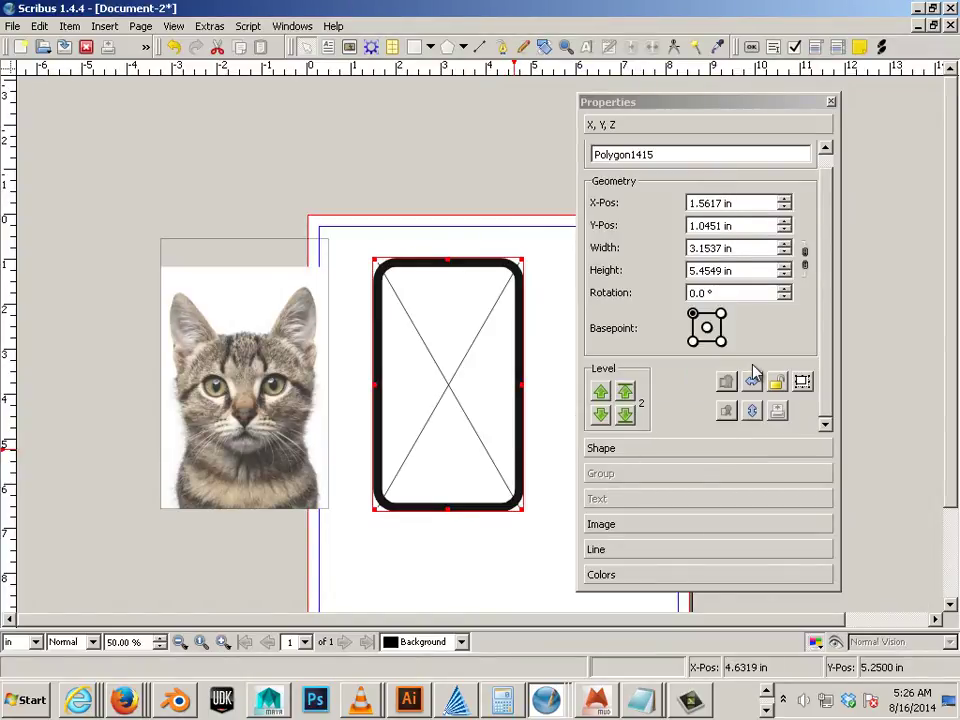
pyautogui.rightClick(452, 386)
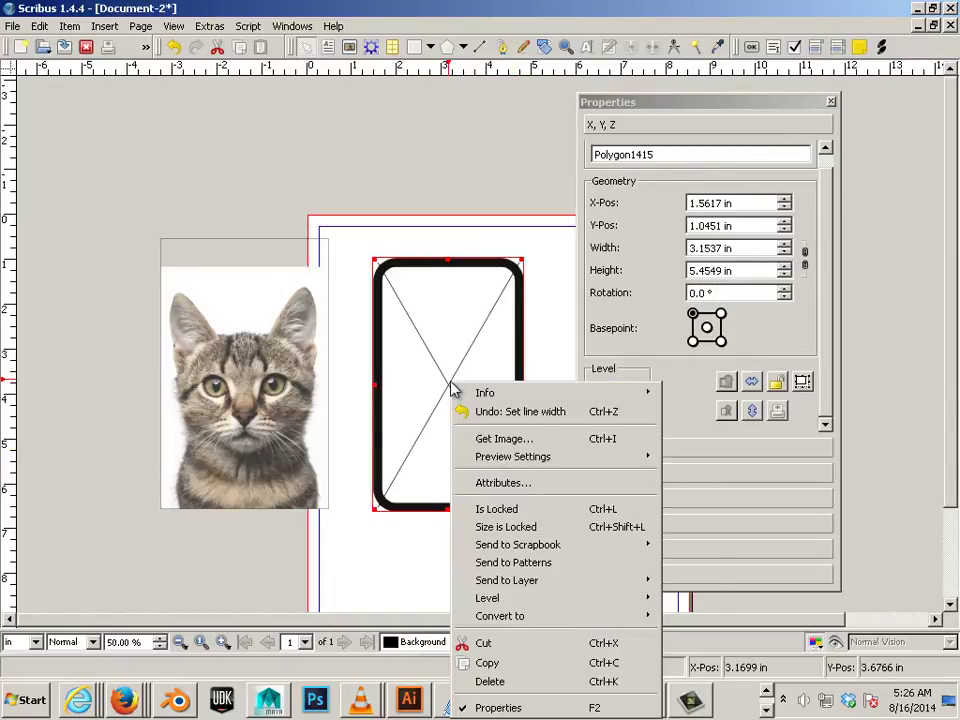
pyautogui.click(525, 439)
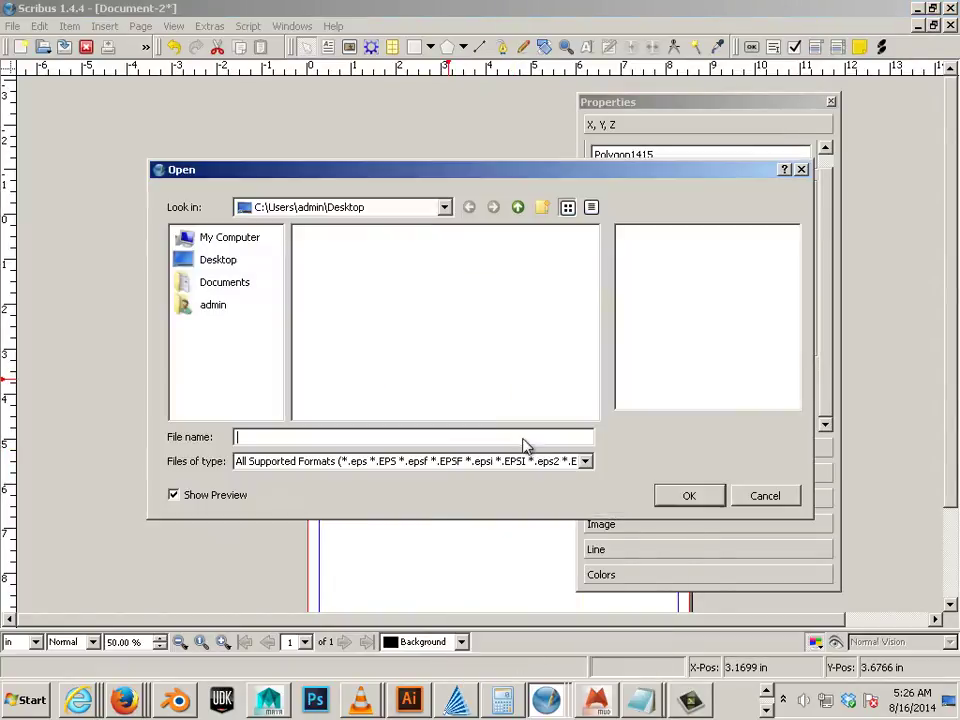
pyautogui.click(512, 294)
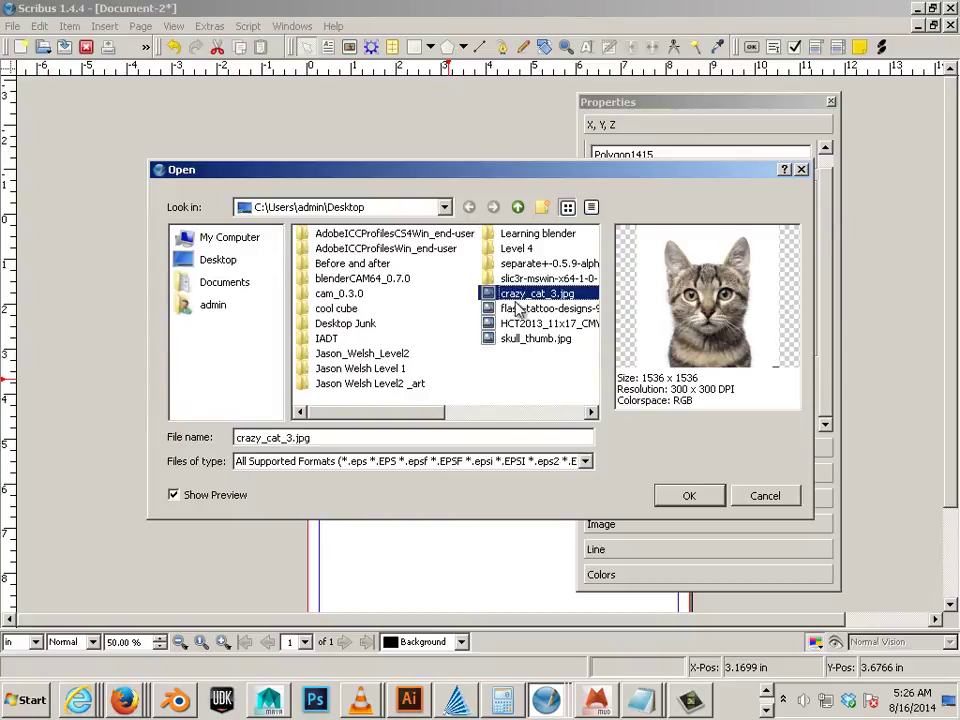
pyautogui.click(671, 496)
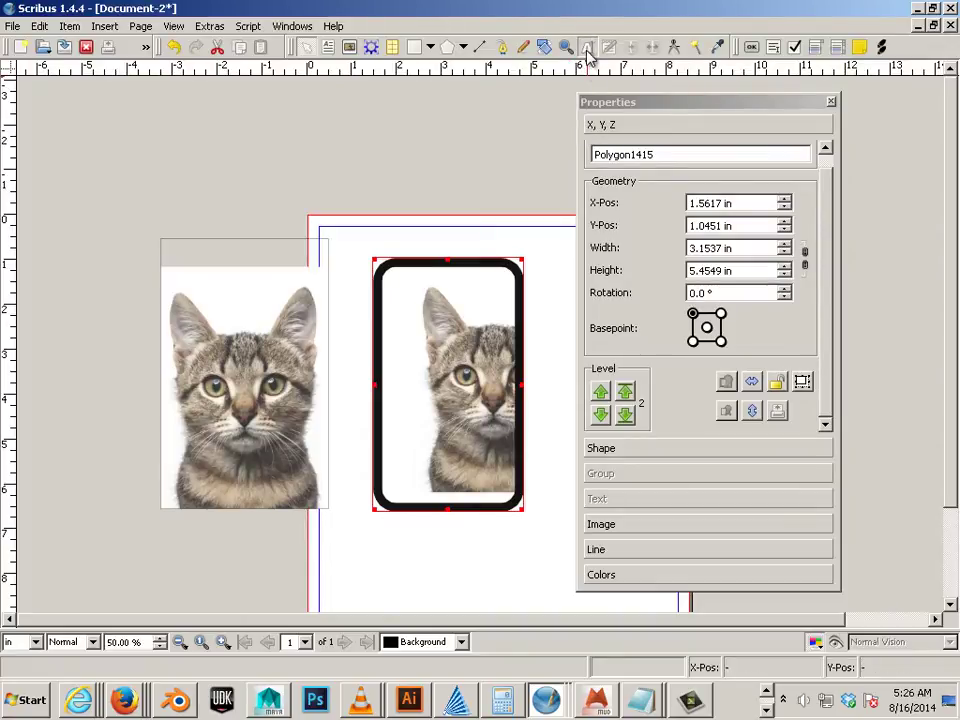
# Scale the cat photo to 90% and shift it left and down to centre the cat
pyautogui.moveTo(456, 407); pyautogui.dragTo(424, 430)
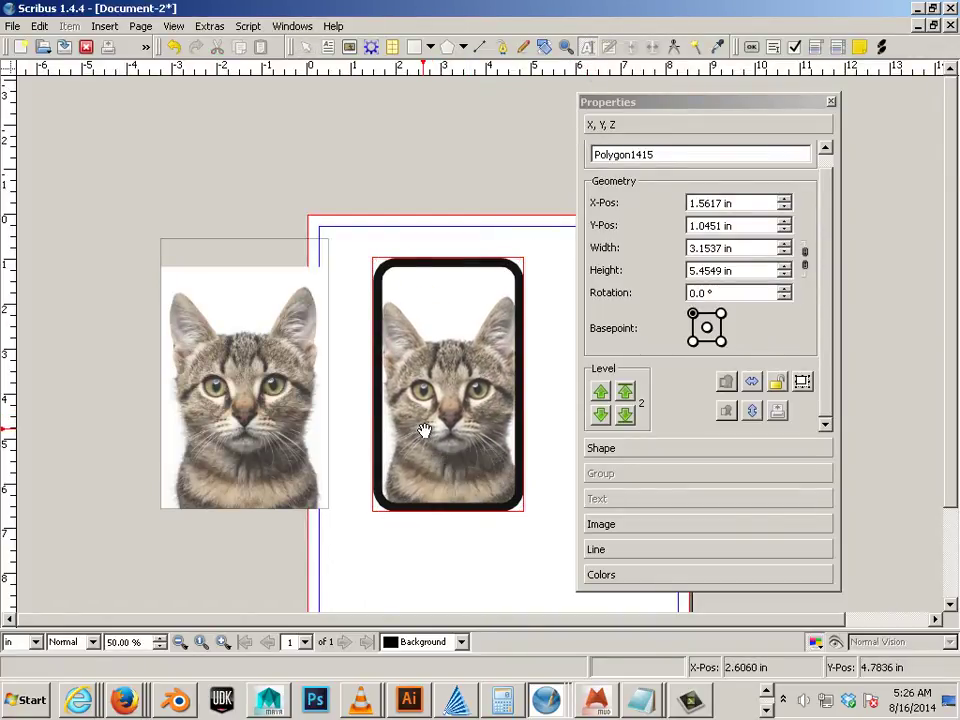
pyautogui.click(602, 523)
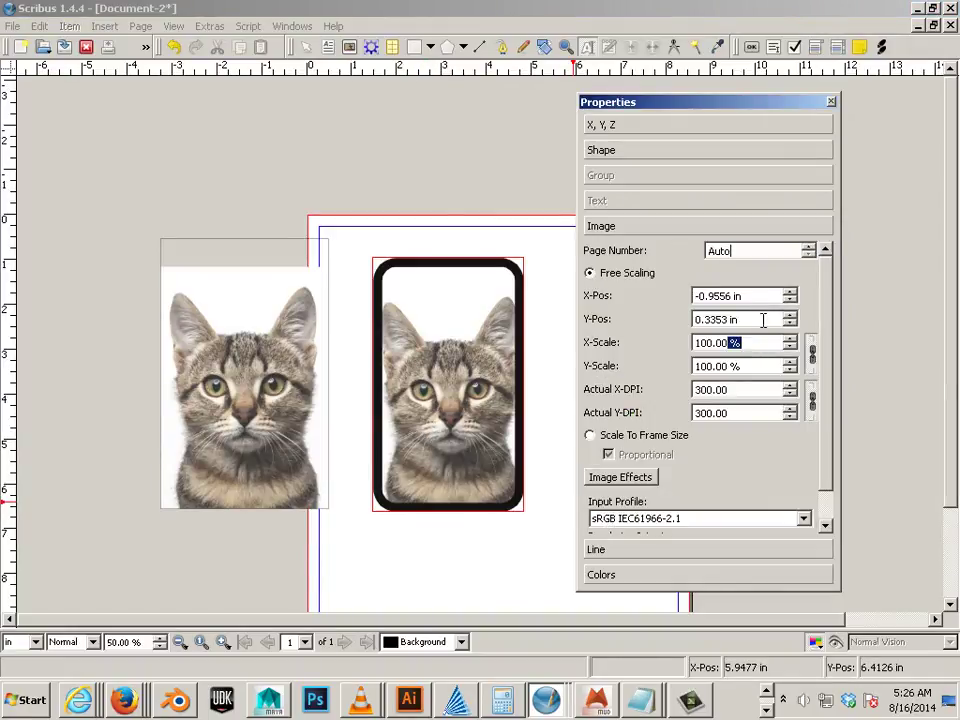
pyautogui.scroll(-1, 793, 352)
pyautogui.scroll(-3, 793, 352)
pyautogui.scroll(-3, 793, 352)
pyautogui.scroll(-2, 793, 352)
pyautogui.scroll(-1, 795, 352)
pyautogui.moveTo(456, 416); pyautogui.dragTo(468, 437)
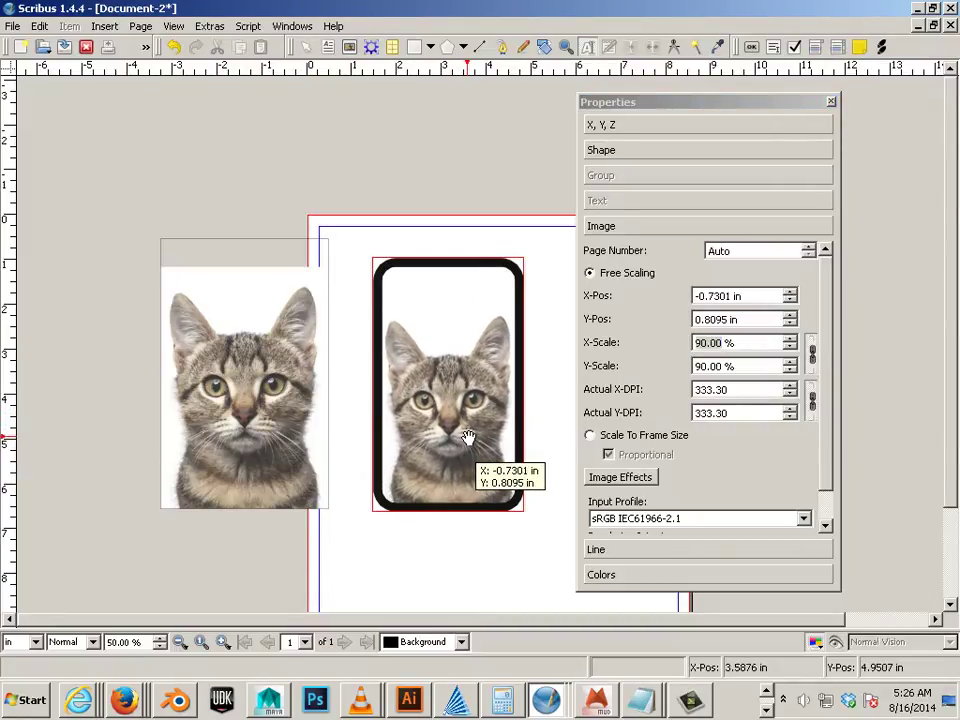
pyautogui.click(529, 566)
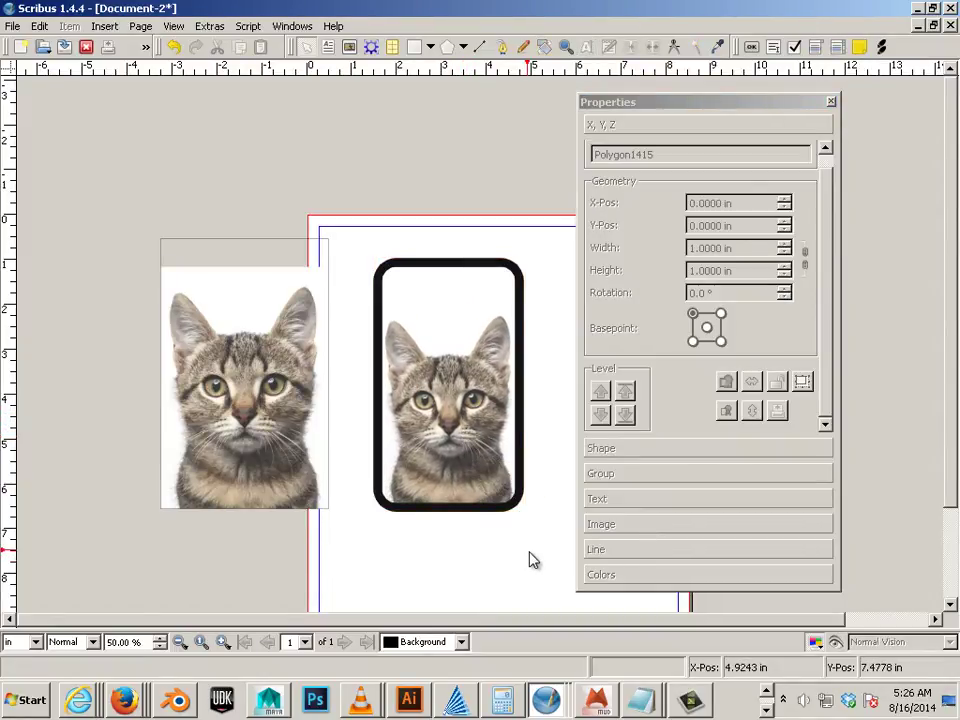
pyautogui.click(456, 500)
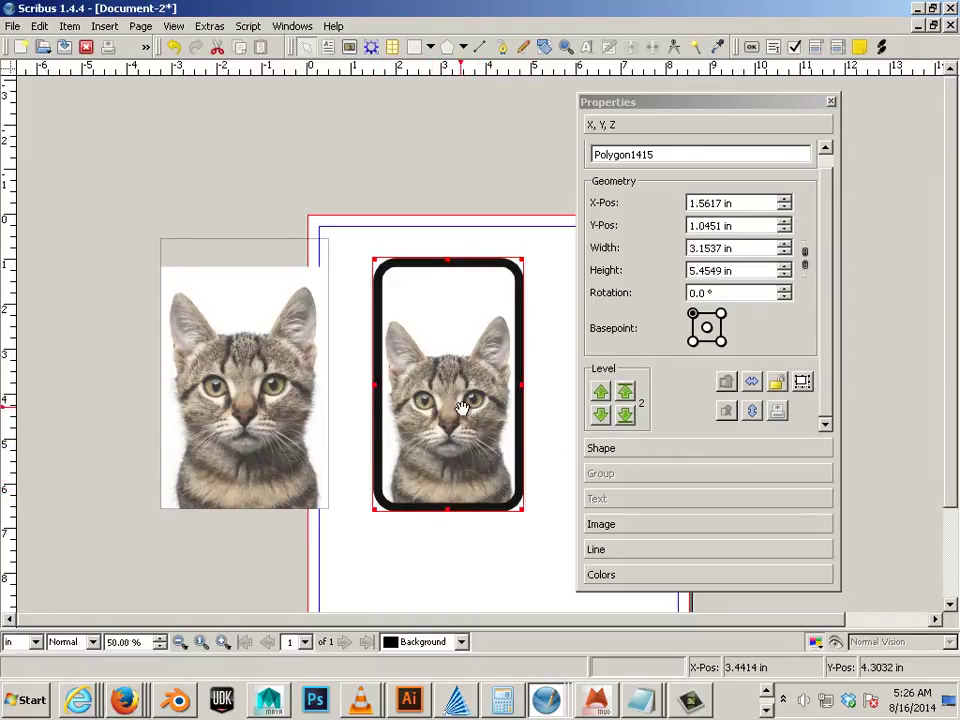
# Reduce the rounded frame's border width from 0.2 in to 0.125 in
pyautogui.click(636, 550)
pyautogui.moveTo(766, 361); pyautogui.dragTo(733, 365)
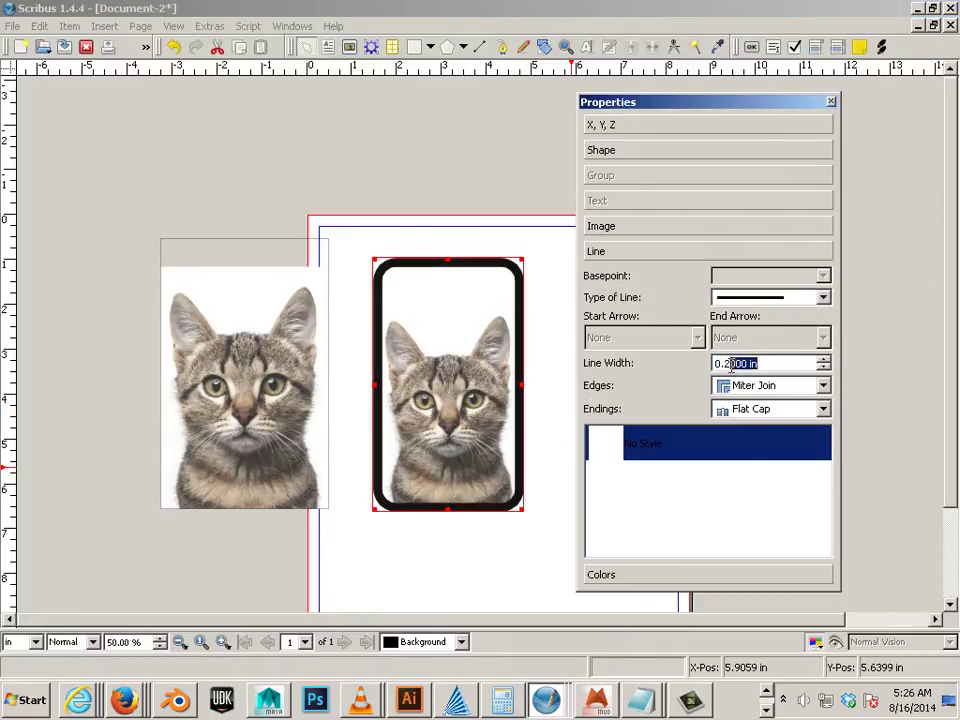
pyautogui.write('125')
pyautogui.press('Return')
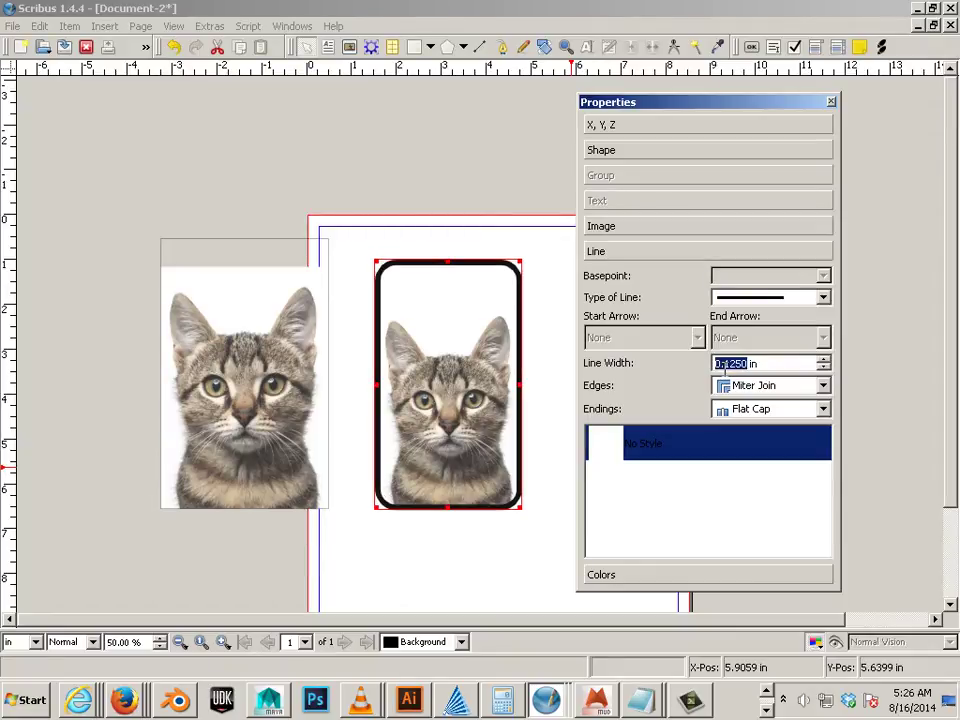
pyautogui.click(198, 401)
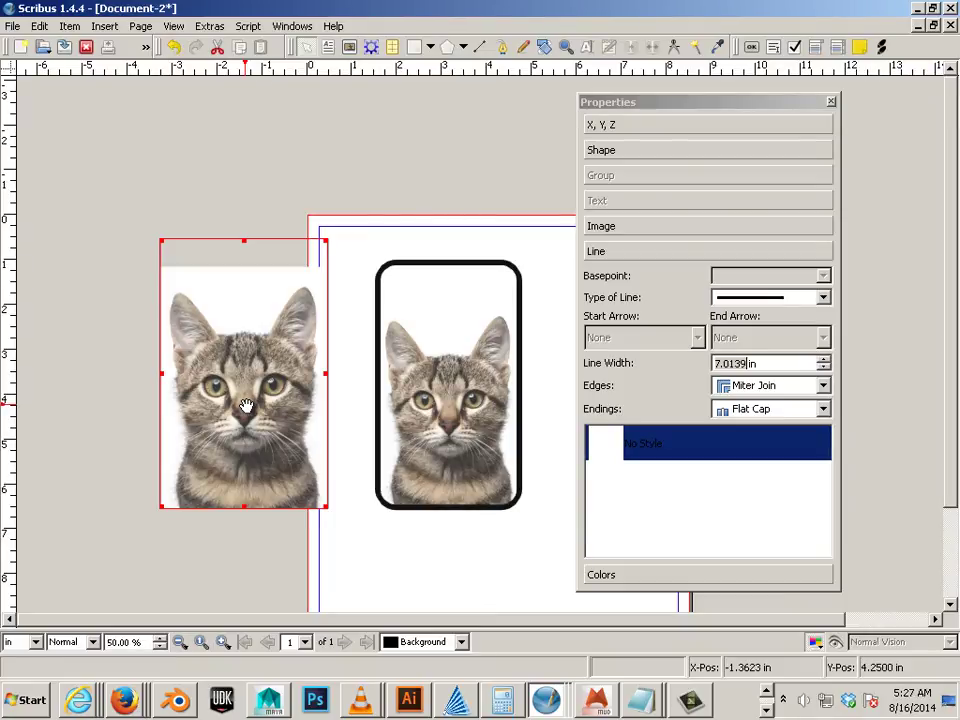
# Shift the rounded cat frame left and drag the plain cat photo onto the page beside it
pyautogui.click(424, 440)
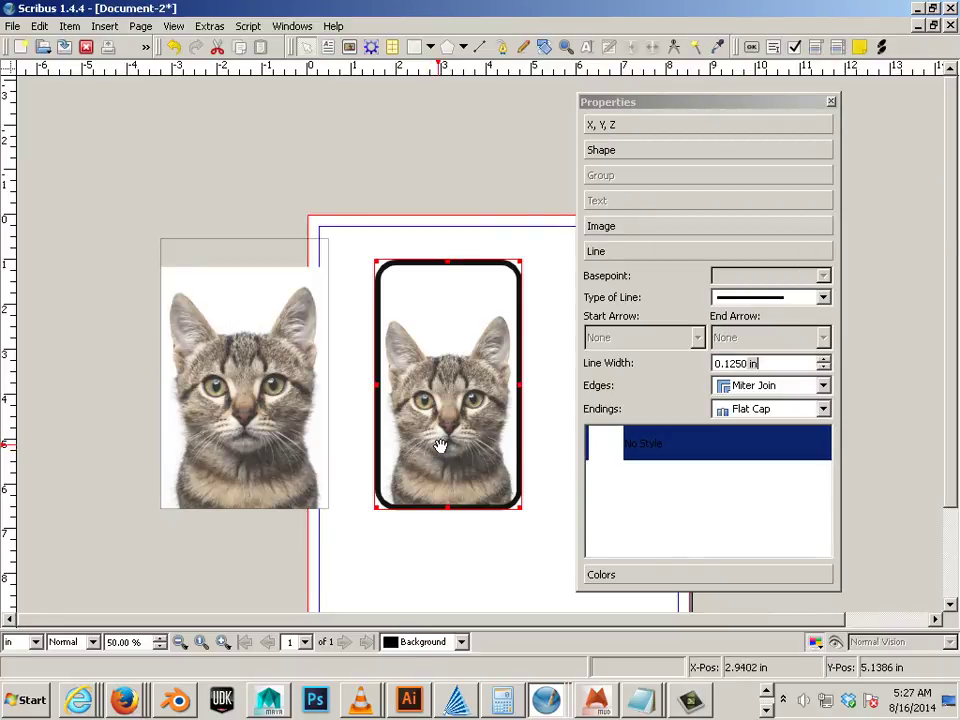
pyautogui.moveTo(434, 449); pyautogui.dragTo(400, 446)
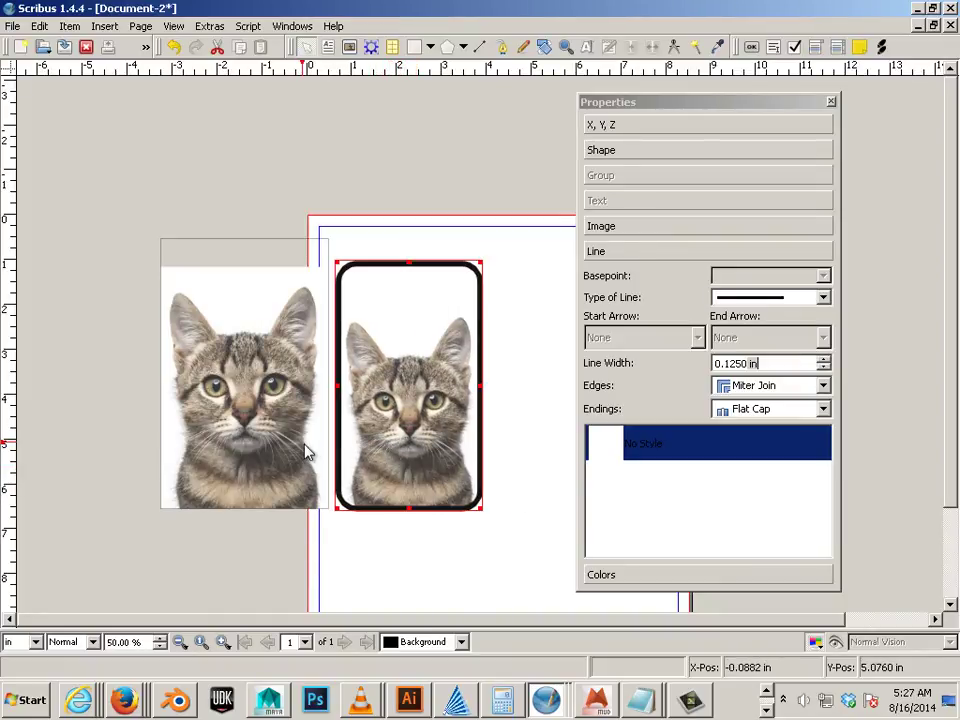
pyautogui.click(265, 450)
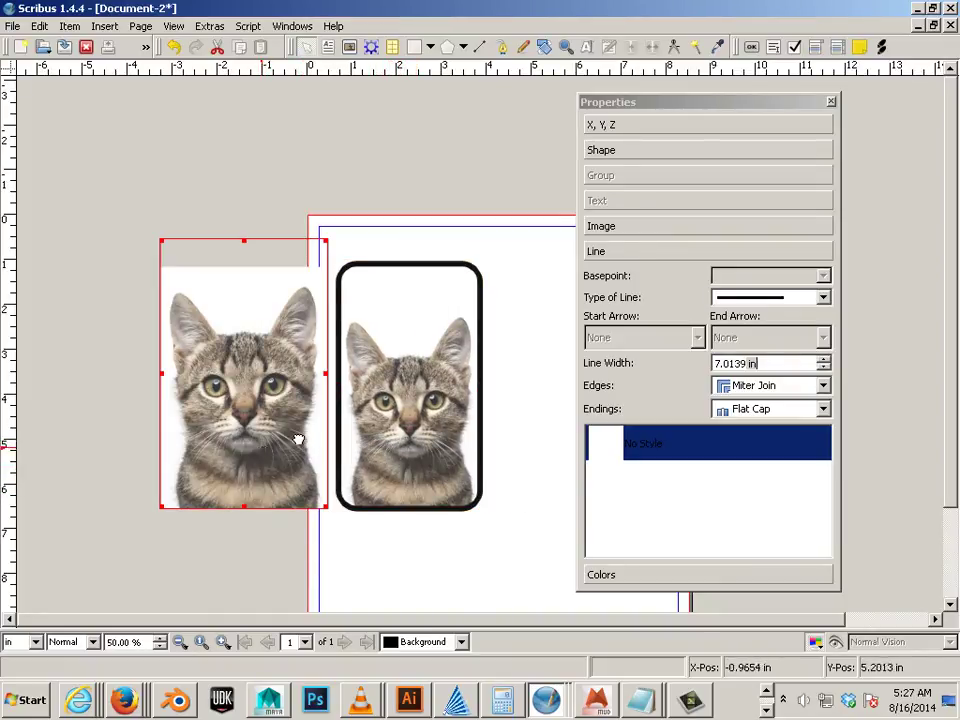
pyautogui.moveTo(263, 450); pyautogui.dragTo(588, 454)
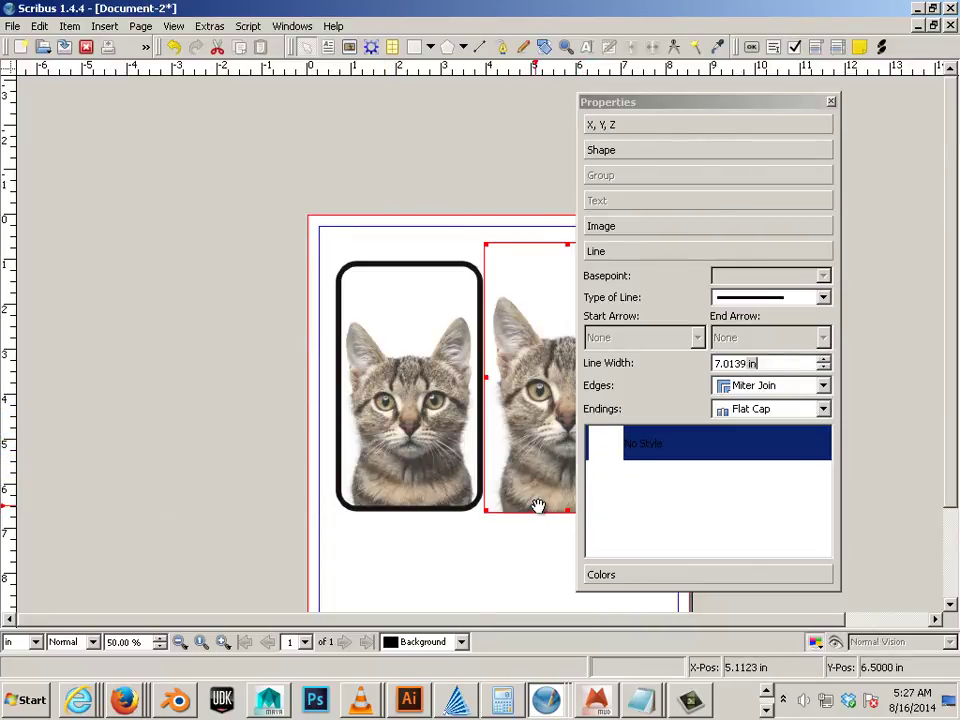
# Draw a diamond with the Polygon tool beside the page and convert it to an image frame
pyautogui.click(446, 50)
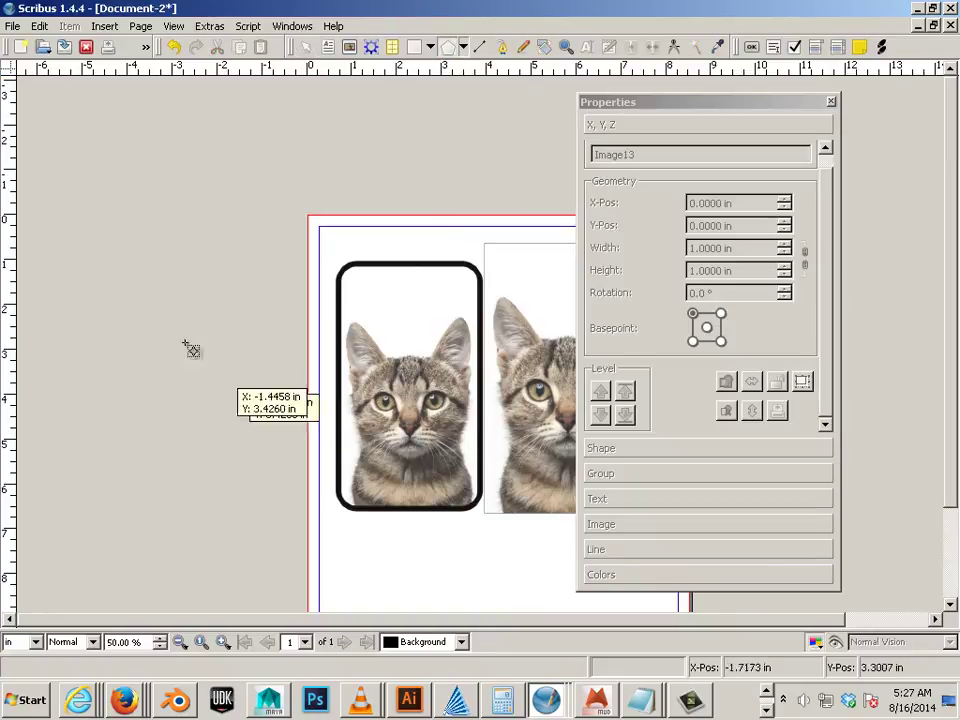
pyautogui.moveTo(152, 309); pyautogui.dragTo(311, 529)
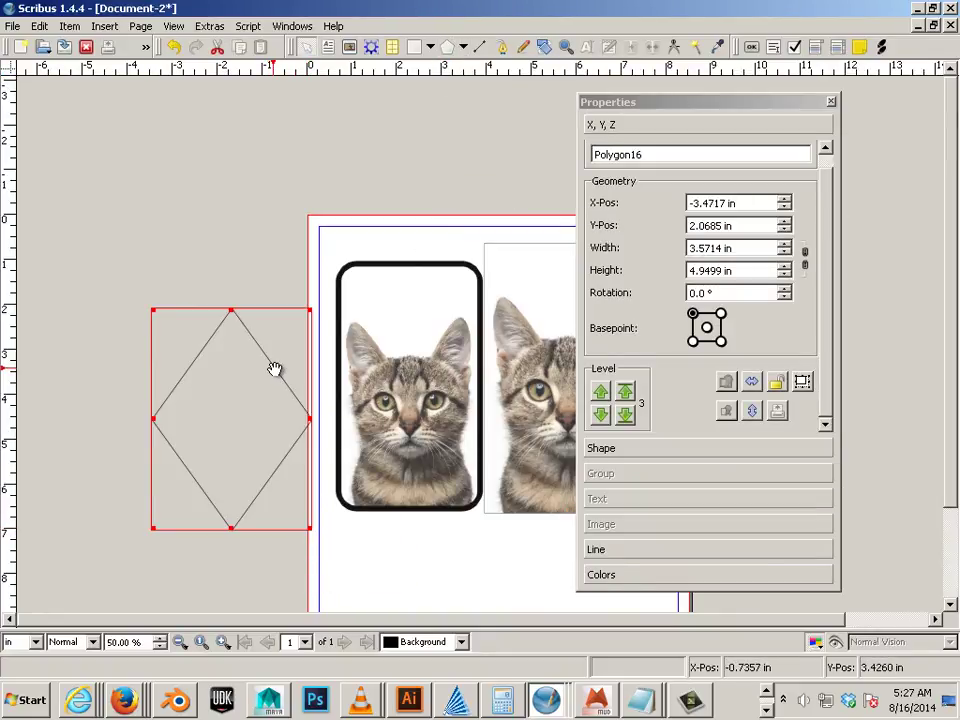
pyautogui.rightClick(277, 373)
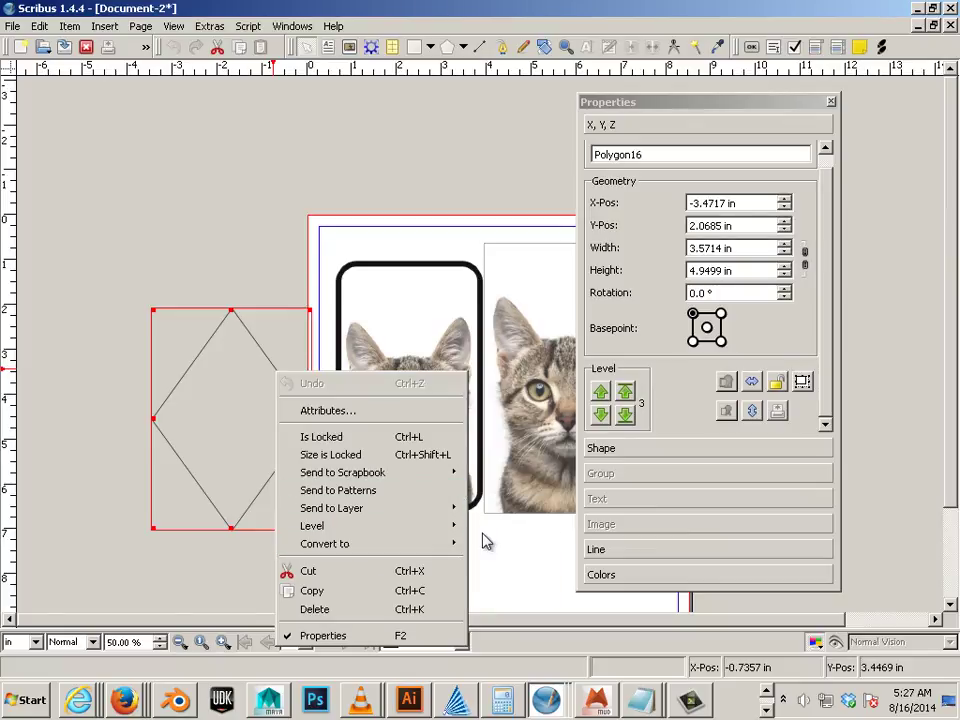
pyautogui.click(510, 565)
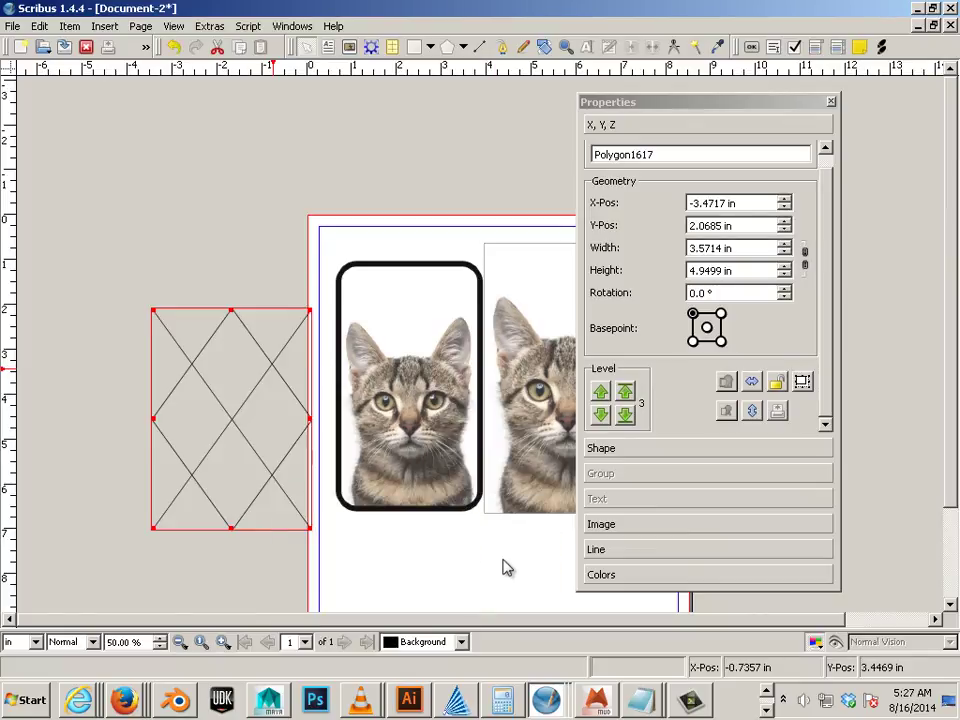
# Load crazy_cat_3.jpg into the diamond and place it near the page centre, overlapping the other photos
pyautogui.rightClick(238, 419)
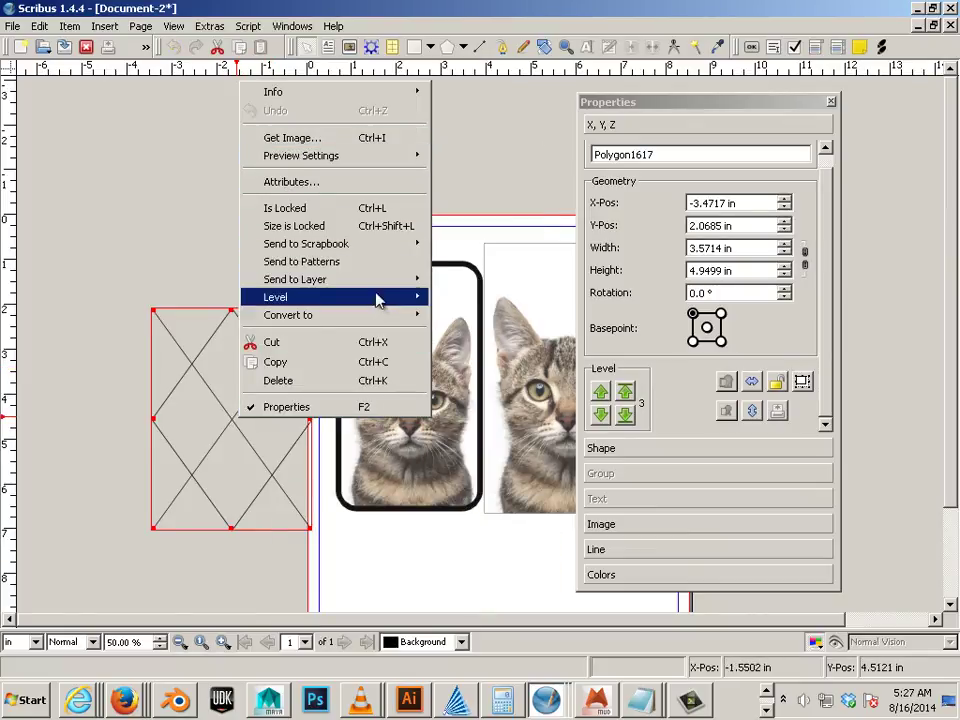
pyautogui.click(330, 141)
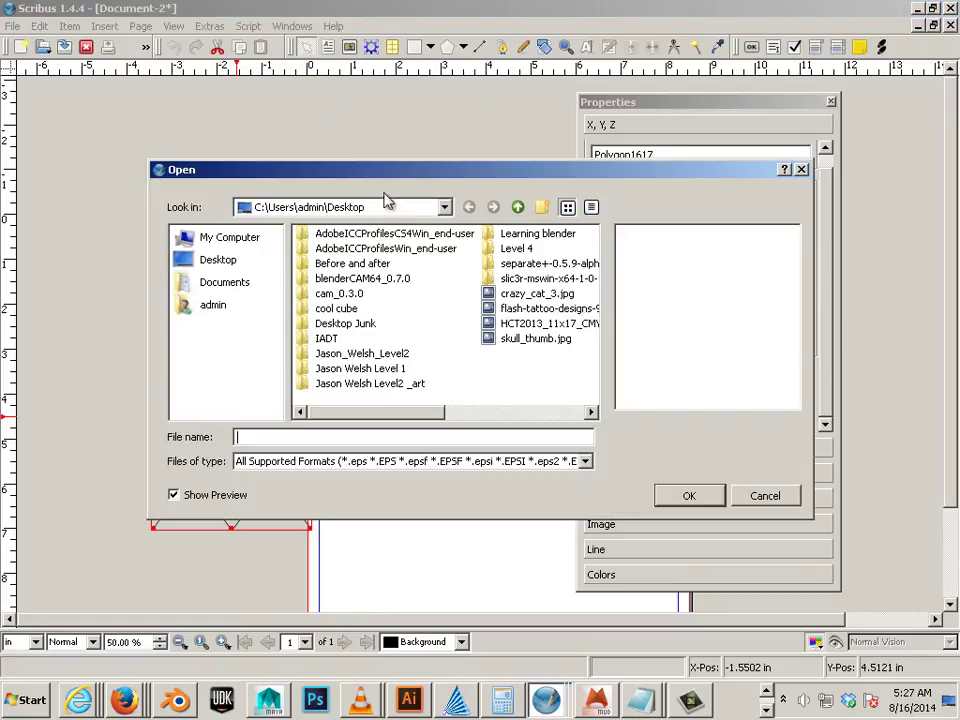
pyautogui.doubleClick(525, 293)
pyautogui.moveTo(300, 390)
pyautogui.mouseDown()
pyautogui.moveTo(311, 351)
pyautogui.moveTo(555, 425)
pyautogui.mouseUp()
pyautogui.click(533, 613)
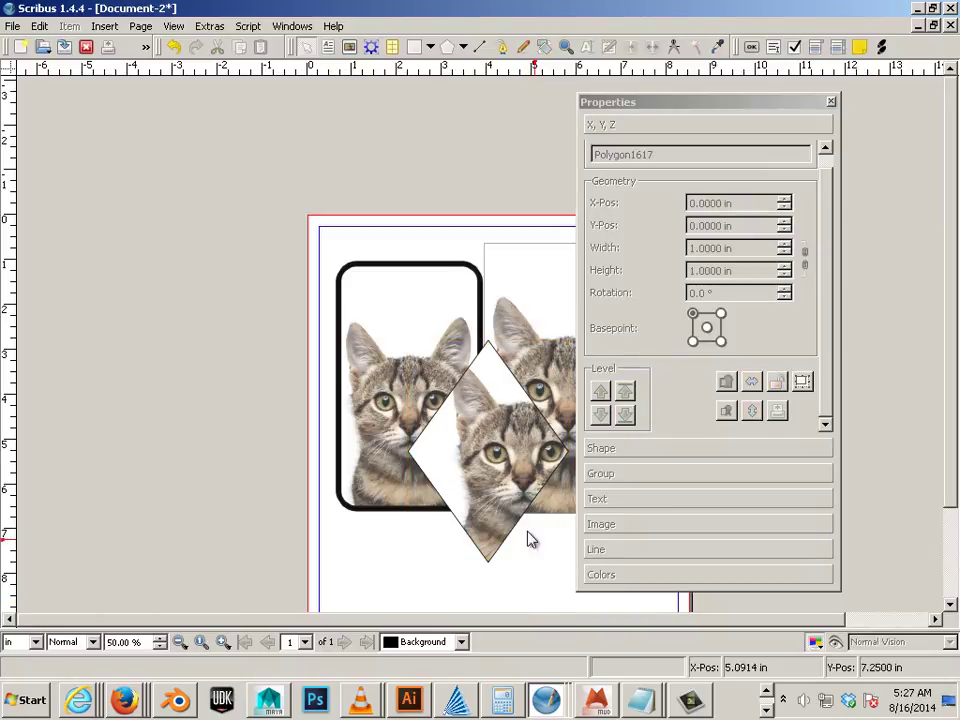
pyautogui.moveTo(520, 525); pyautogui.dragTo(512, 541)
pyautogui.click(574, 607)
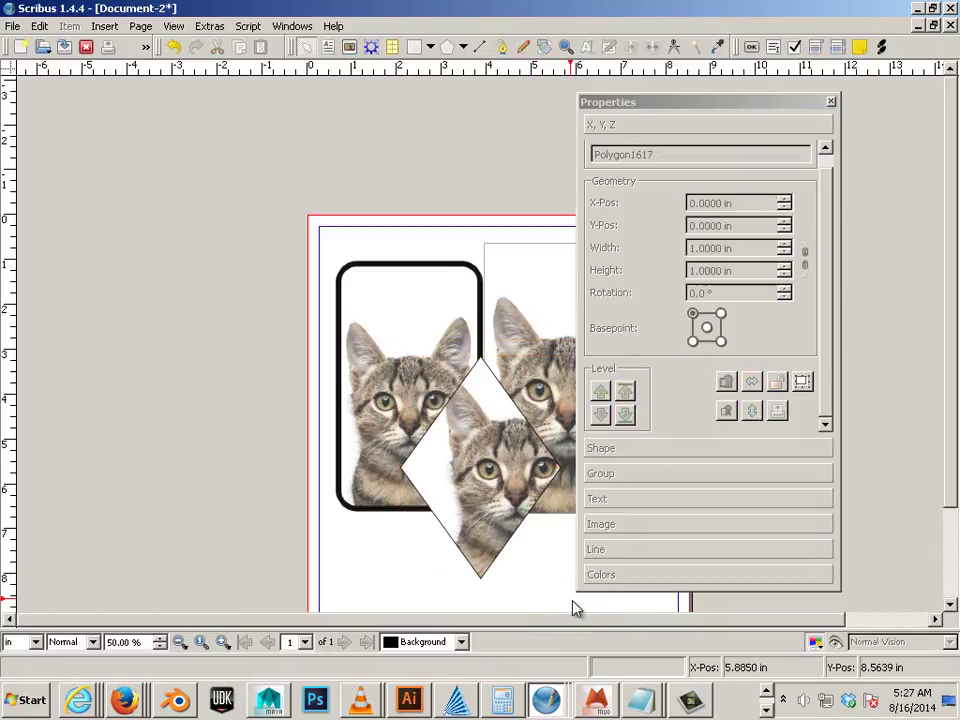